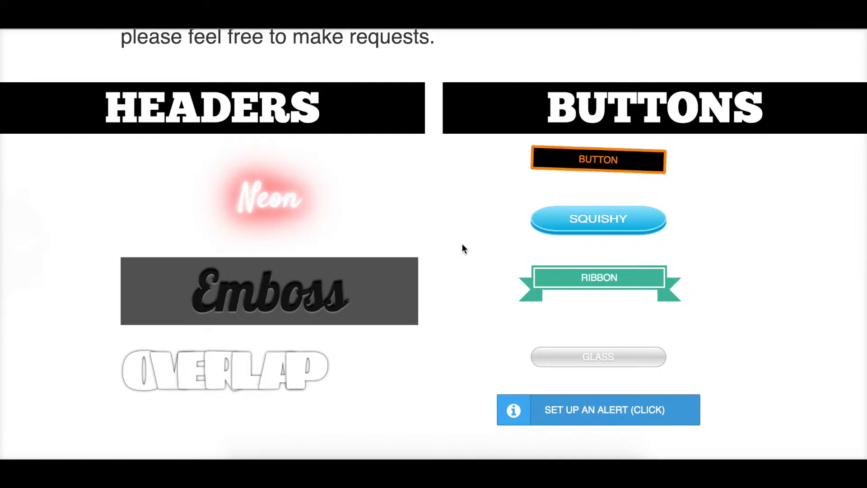
- Read through the demo page's custom fonts, text controls and buttons sections
{"action": "scroll", "coordinate": [256, 268], "scroll_direction": "down", "scroll_amount": 8}
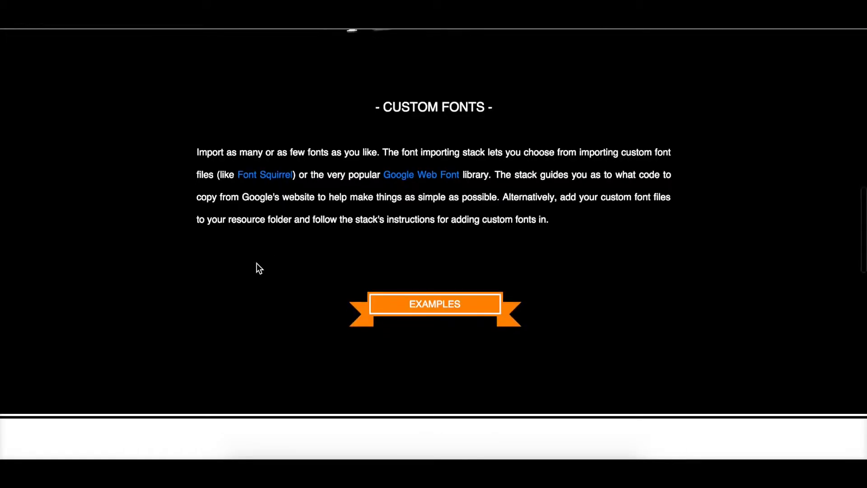
{"action": "scroll", "coordinate": [257, 267], "scroll_direction": "down", "scroll_amount": 2}
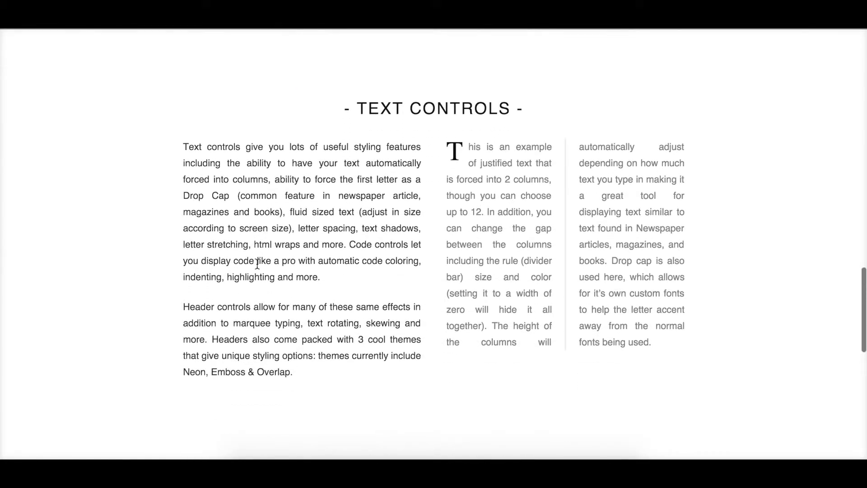
{"action": "scroll", "coordinate": [280, 215], "scroll_direction": "down", "scroll_amount": 12}
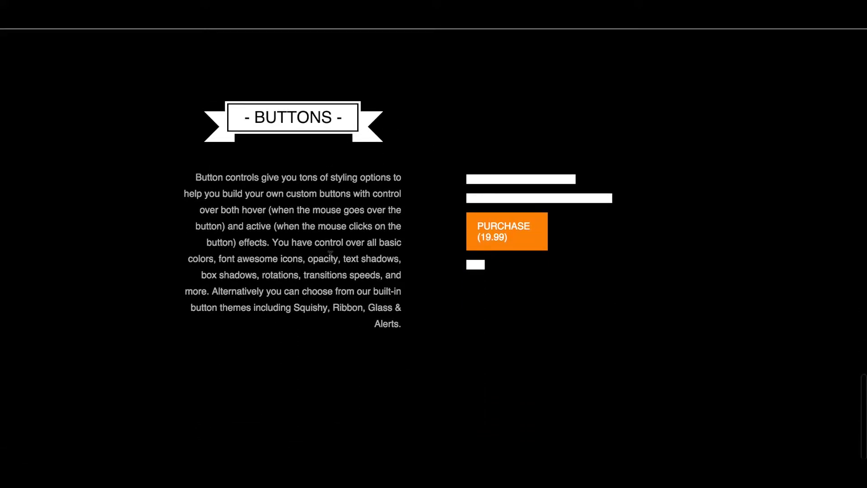
{"action": "scroll", "coordinate": [326, 277], "scroll_direction": "up", "scroll_amount": 20}
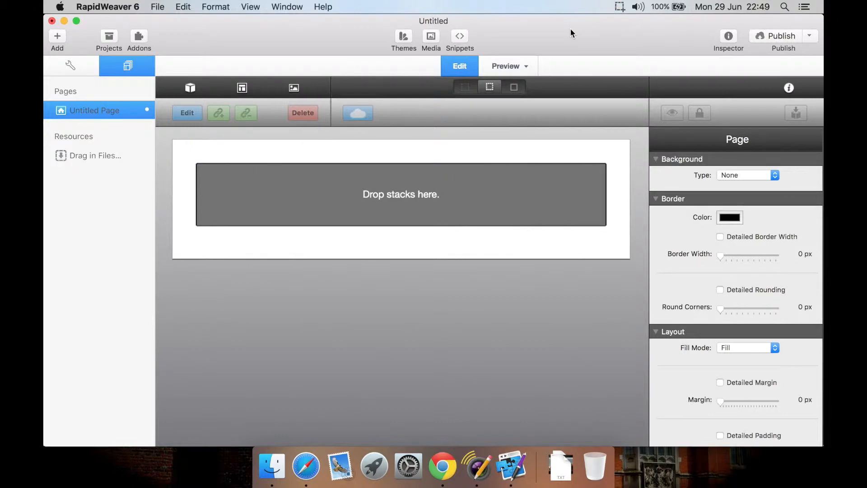
{"action": "left_click", "coordinate": [58, 36]}
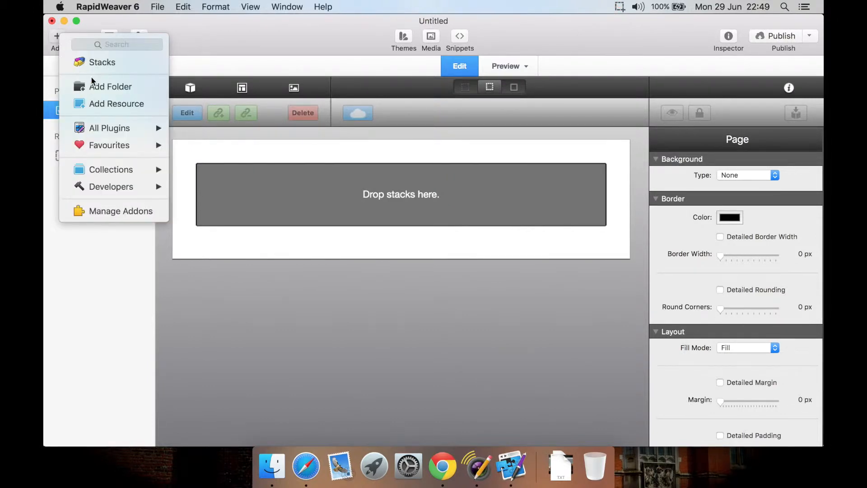
{"action": "left_click", "coordinate": [76, 291]}
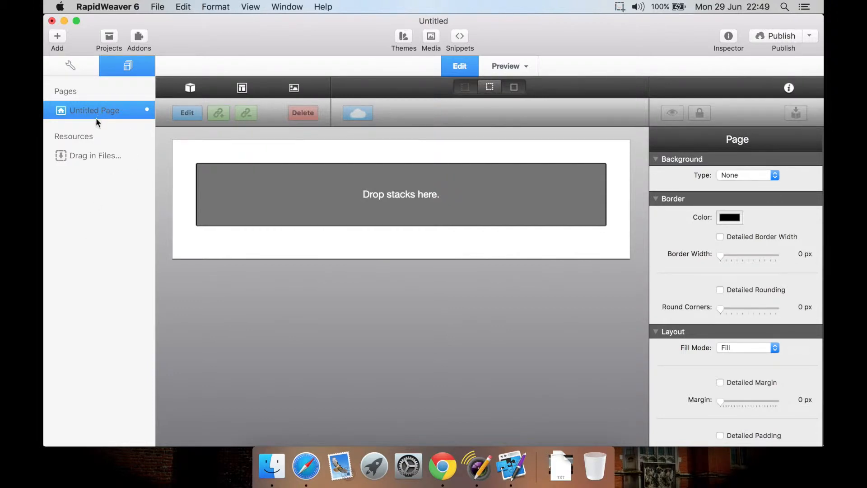
- Look through the stack library down to the 1LD Stacks group, checking the Responsive Grids and Simple Divider descriptions
{"action": "left_click", "coordinate": [189, 85]}
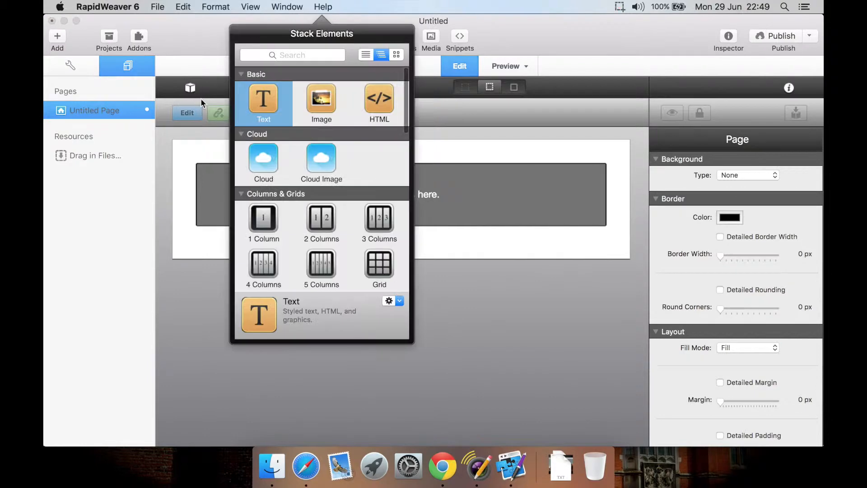
{"action": "scroll", "coordinate": [327, 176], "scroll_direction": "down", "scroll_amount": 15}
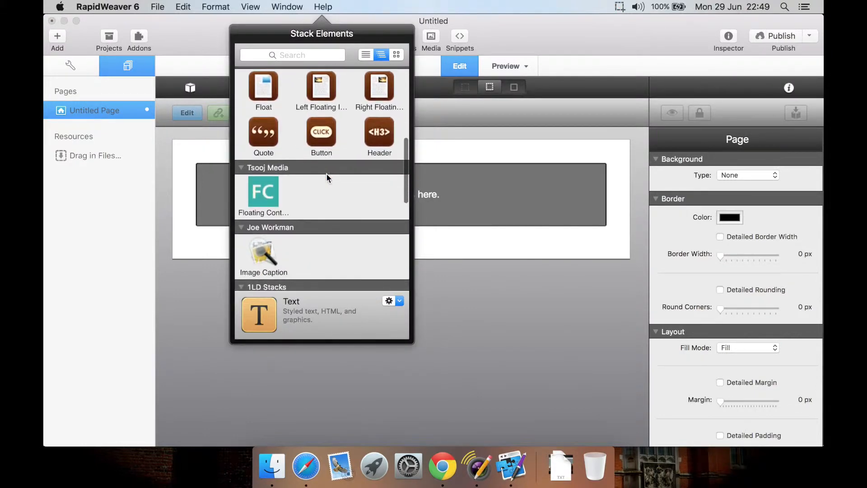
{"action": "scroll", "coordinate": [328, 177], "scroll_direction": "down", "scroll_amount": 8}
{"action": "scroll", "coordinate": [329, 178], "scroll_direction": "up", "scroll_amount": 3}
{"action": "scroll", "coordinate": [327, 177], "scroll_direction": "up", "scroll_amount": 1}
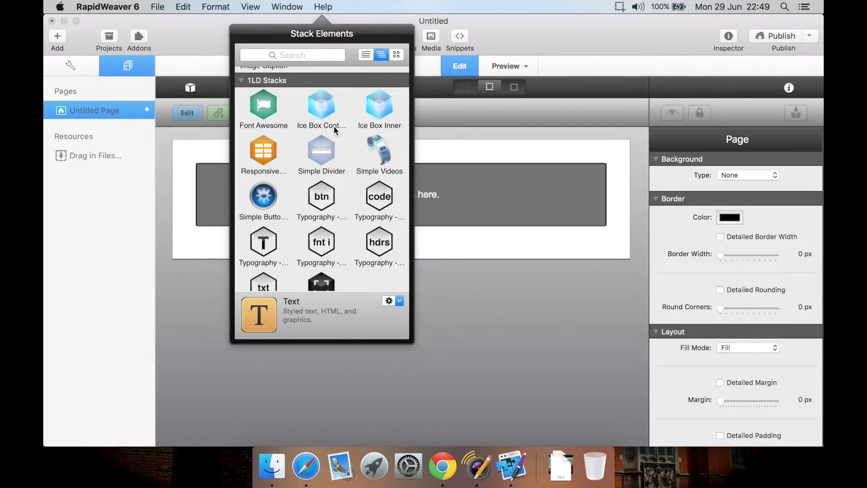
{"action": "left_click", "coordinate": [256, 157]}
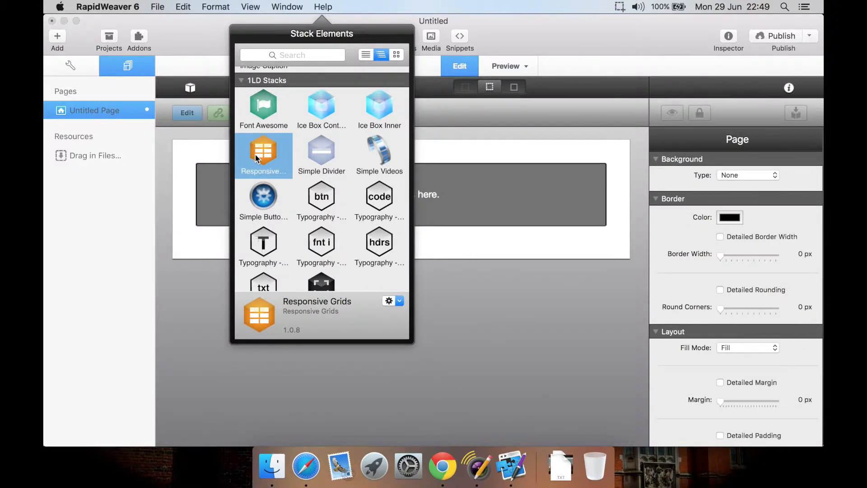
{"action": "left_click", "coordinate": [323, 159]}
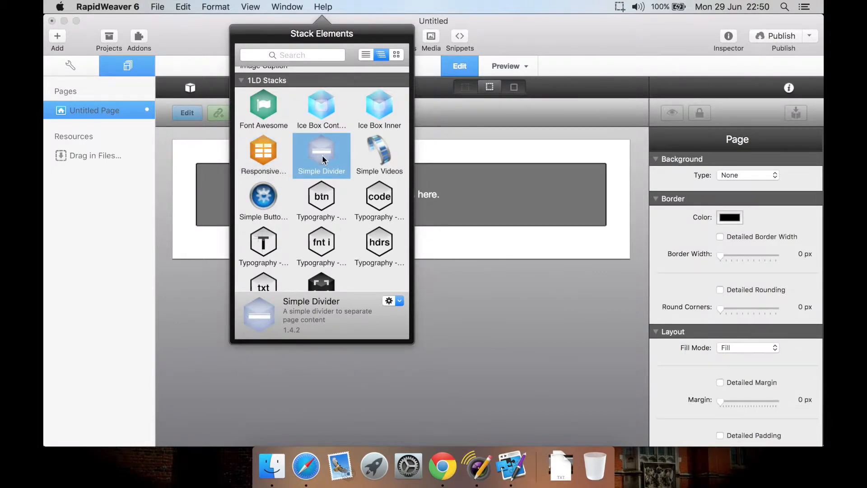
{"action": "scroll", "coordinate": [322, 174], "scroll_direction": "down", "scroll_amount": 3}
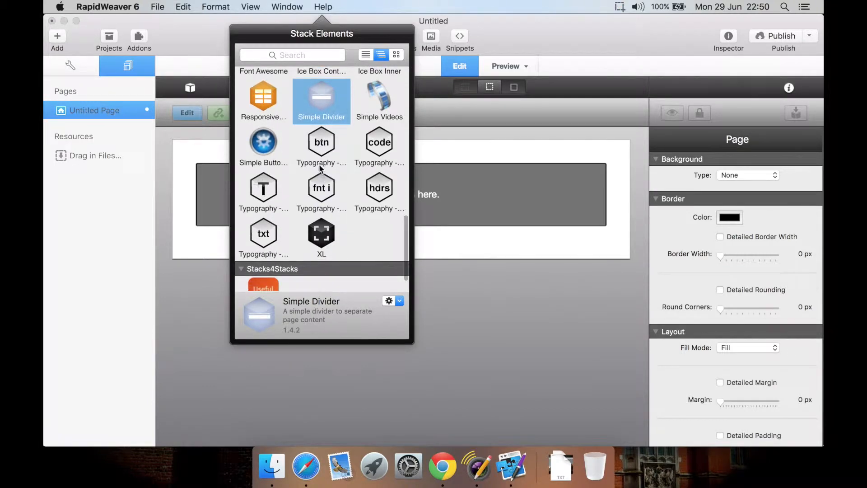
- Examine the descriptions of the Typography stacks: Button, Core, Text, Font Importer, Code and Headers
{"action": "left_click", "coordinate": [319, 154]}
{"action": "left_click", "coordinate": [259, 198]}
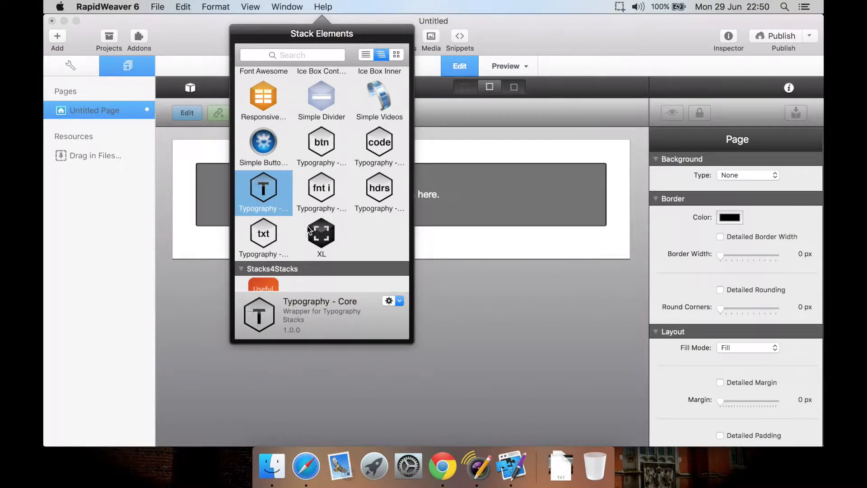
{"action": "left_click", "coordinate": [264, 237]}
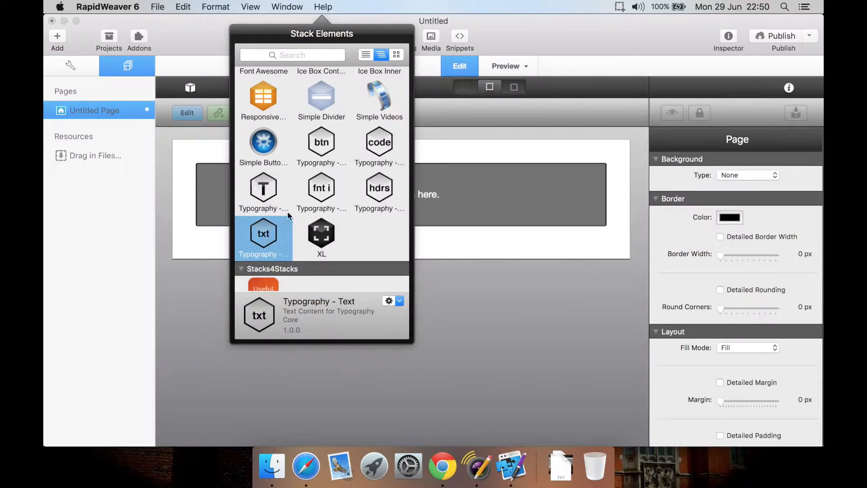
{"action": "left_click", "coordinate": [318, 193]}
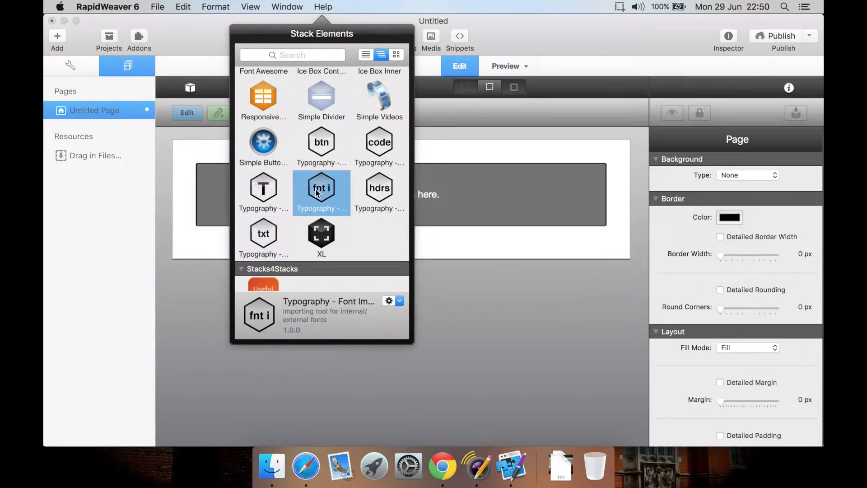
{"action": "left_click", "coordinate": [320, 138]}
{"action": "left_click", "coordinate": [391, 144]}
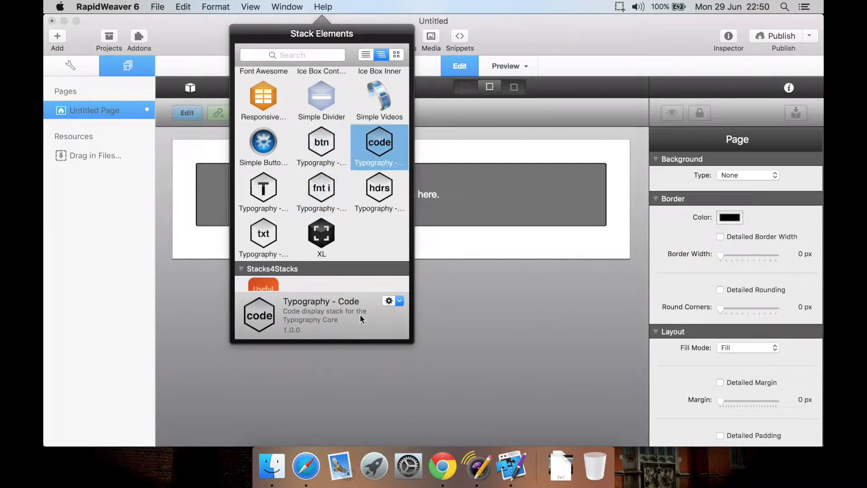
{"action": "left_click", "coordinate": [369, 210]}
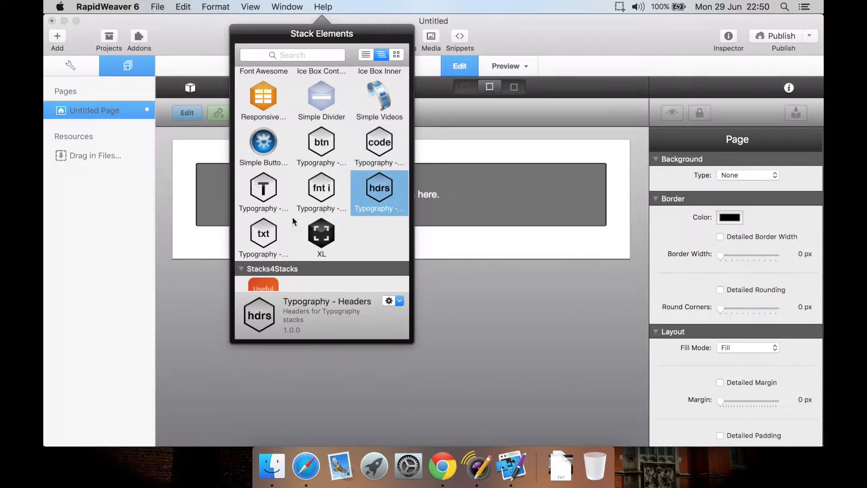
{"action": "left_click", "coordinate": [271, 235]}
- Add the Typography - Core stack to the empty page and select it to show its settings
{"action": "left_click", "coordinate": [268, 187]}
{"action": "left_click_drag", "start_coordinate": [267, 187], "coordinate": [483, 194]}
{"action": "left_click", "coordinate": [507, 164]}
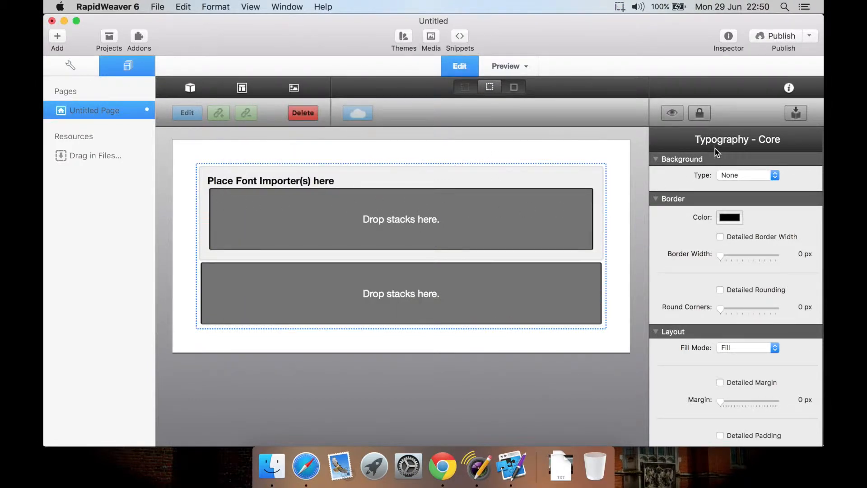
- Examine the HTML5 wrap choices in the Typography Core settings, leaving the wrap as Div
{"action": "scroll", "coordinate": [682, 270], "scroll_direction": "down", "scroll_amount": 5}
{"action": "scroll", "coordinate": [683, 269], "scroll_direction": "down", "scroll_amount": 3}
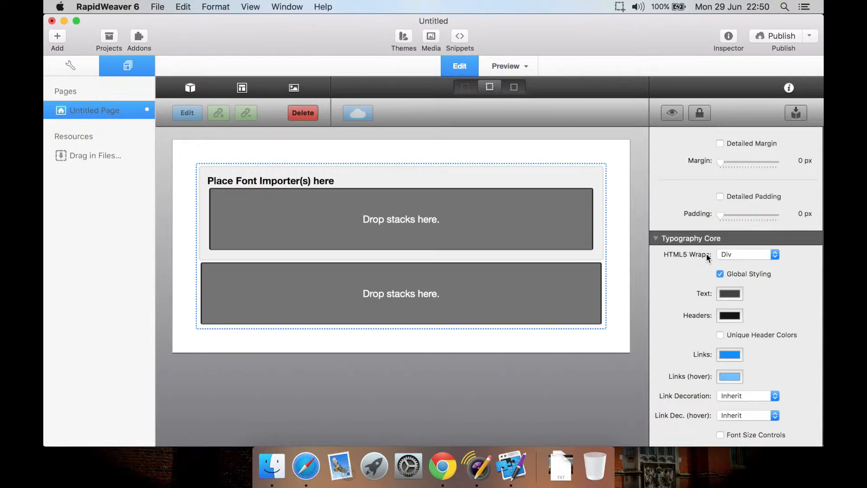
{"action": "left_click", "coordinate": [762, 262]}
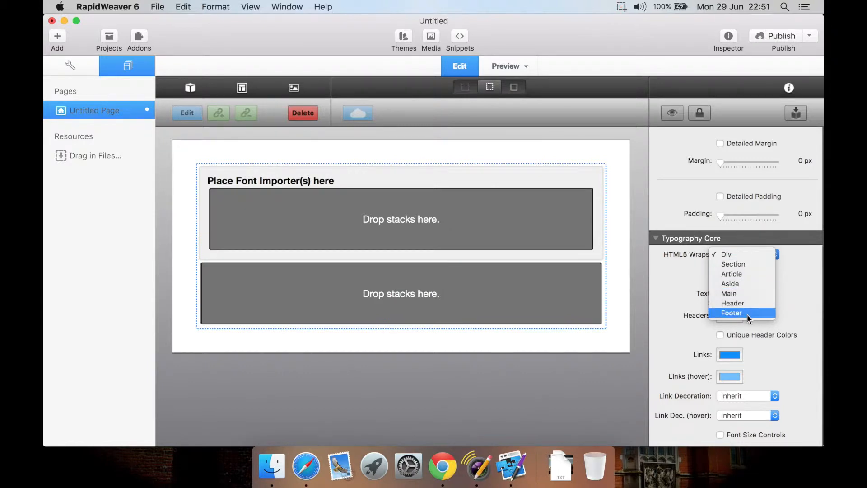
{"action": "left_click", "coordinate": [691, 272]}
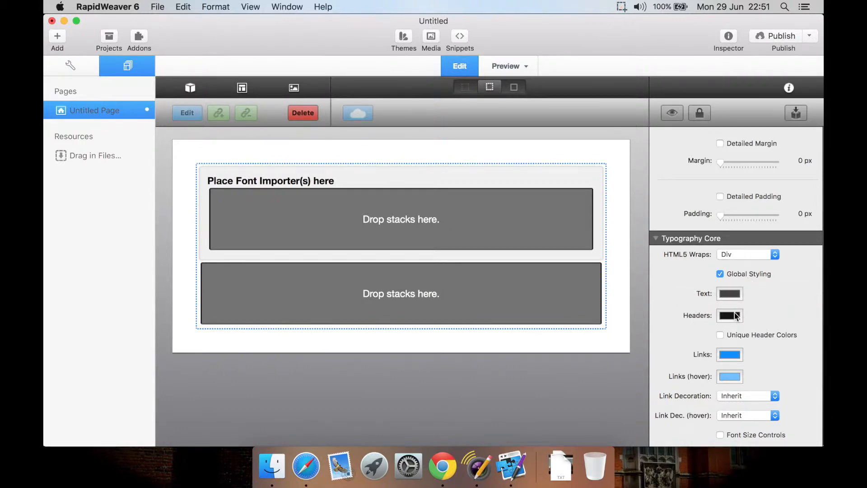
- Try unique header colors to inspect the separate h1 to h6 color settings, and turn the option back off
{"action": "left_click", "coordinate": [757, 334]}
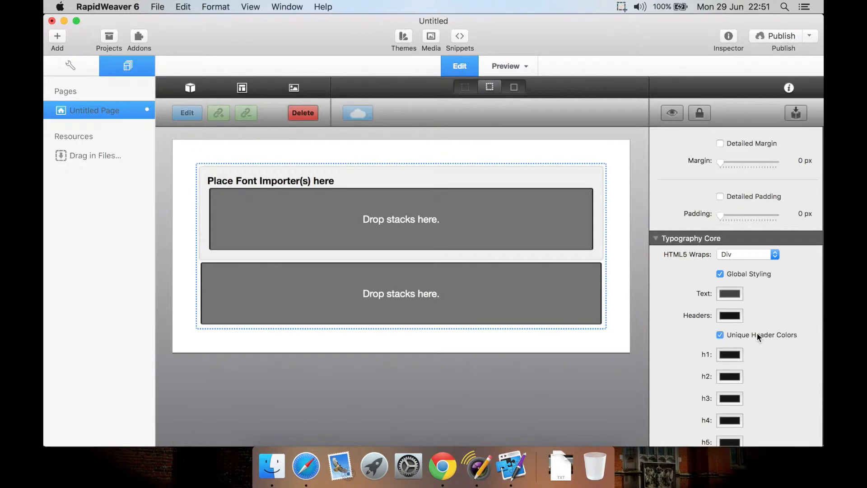
{"action": "scroll", "coordinate": [658, 351], "scroll_direction": "down", "scroll_amount": 5}
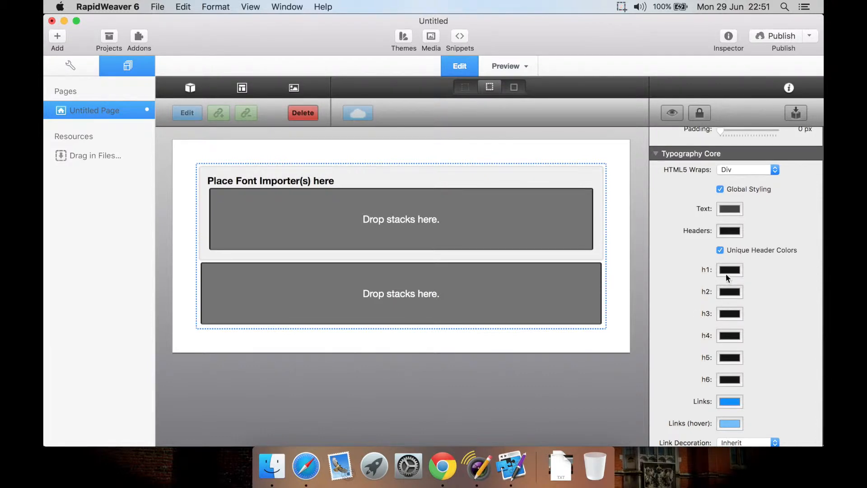
{"action": "left_click", "coordinate": [720, 250]}
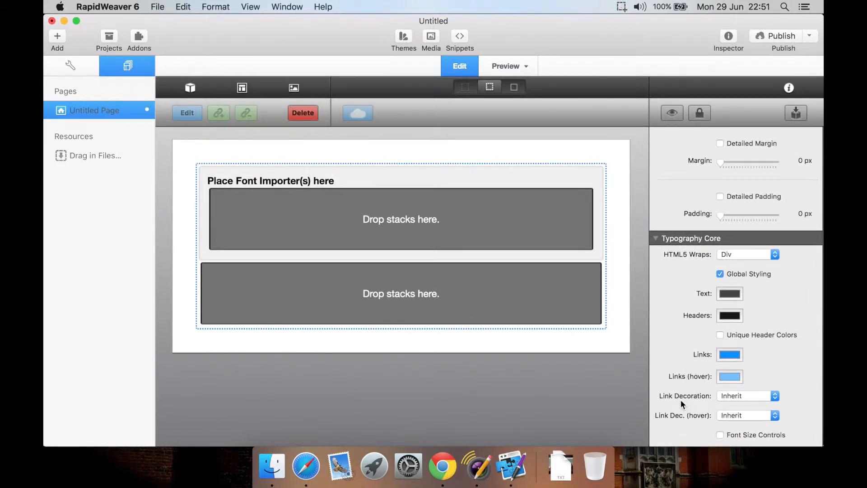
- Check the available styles for link decoration and hover link decoration, keeping both on Inherit
{"action": "left_click", "coordinate": [741, 396]}
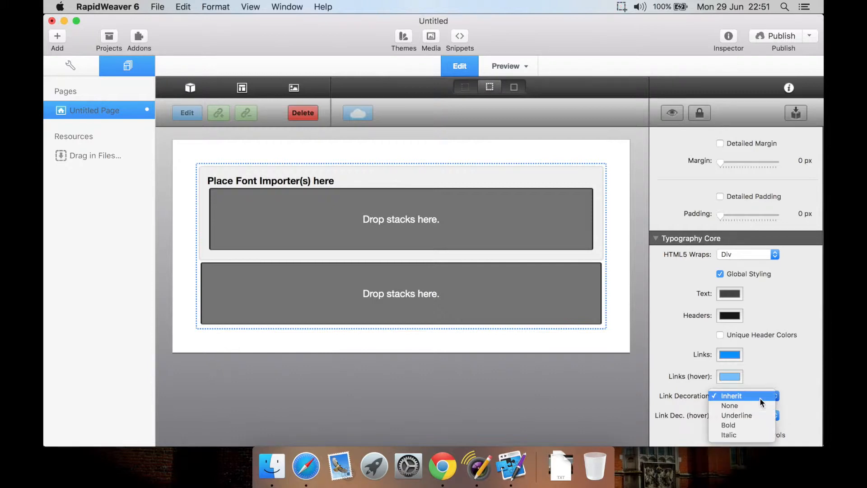
{"action": "left_click", "coordinate": [697, 405]}
{"action": "left_click", "coordinate": [750, 415]}
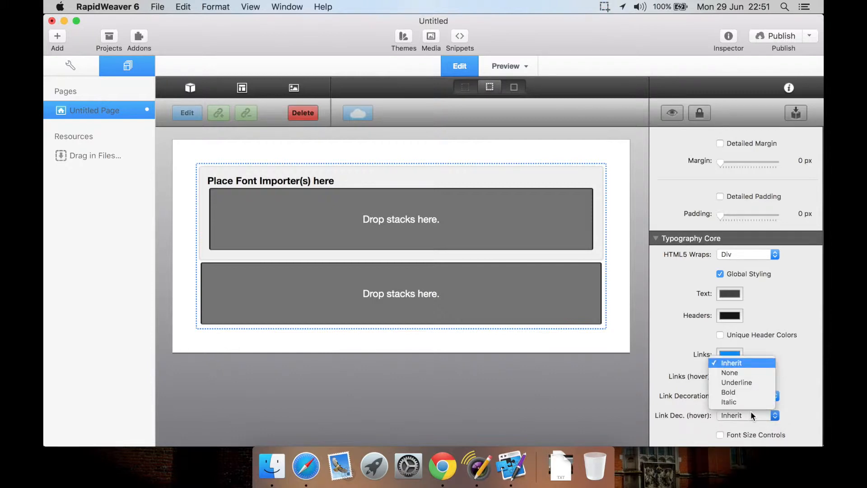
{"action": "left_click", "coordinate": [671, 410]}
- Try the font size controls, review the text and header size settings, and switch the controls back off
{"action": "left_click", "coordinate": [730, 436]}
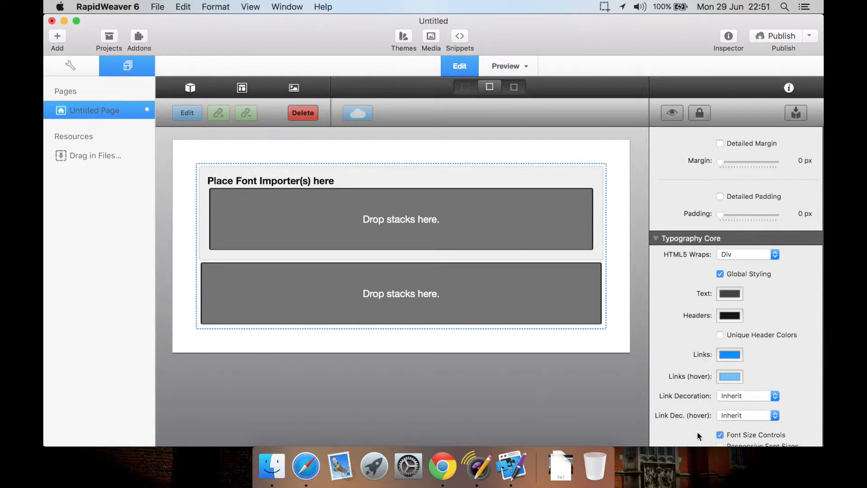
{"action": "scroll", "coordinate": [705, 432], "scroll_direction": "down", "scroll_amount": 5}
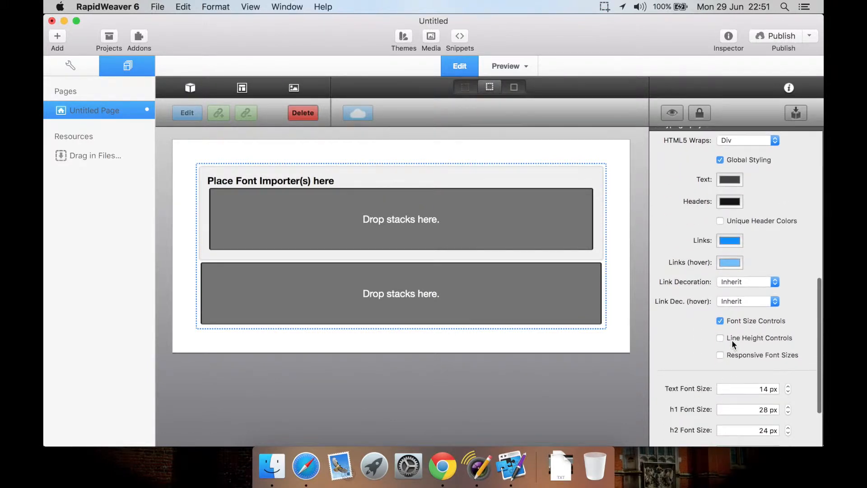
{"action": "left_click", "coordinate": [721, 319]}
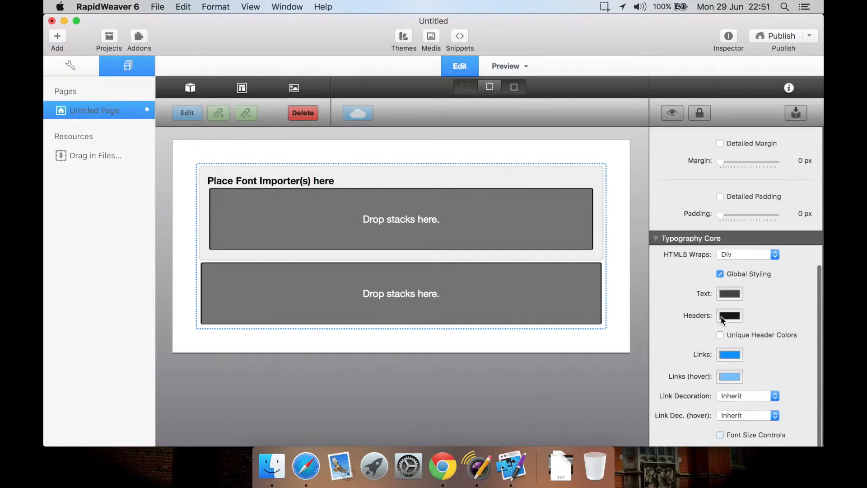
{"action": "left_click", "coordinate": [721, 435]}
{"action": "scroll", "coordinate": [679, 425], "scroll_direction": "down", "scroll_amount": 5}
{"action": "scroll", "coordinate": [679, 424], "scroll_direction": "down", "scroll_amount": 3}
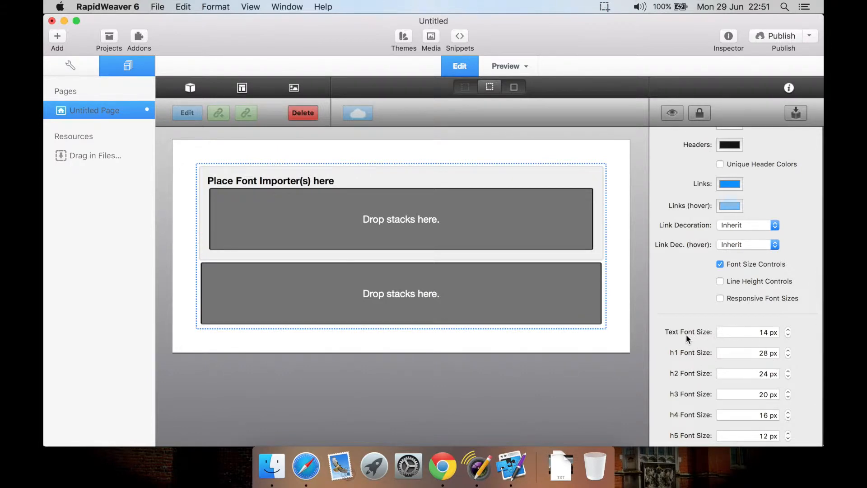
{"action": "scroll", "coordinate": [761, 333], "scroll_direction": "down", "scroll_amount": 2}
{"action": "scroll", "coordinate": [761, 333], "scroll_direction": "up", "scroll_amount": 4}
{"action": "left_click", "coordinate": [719, 297]}
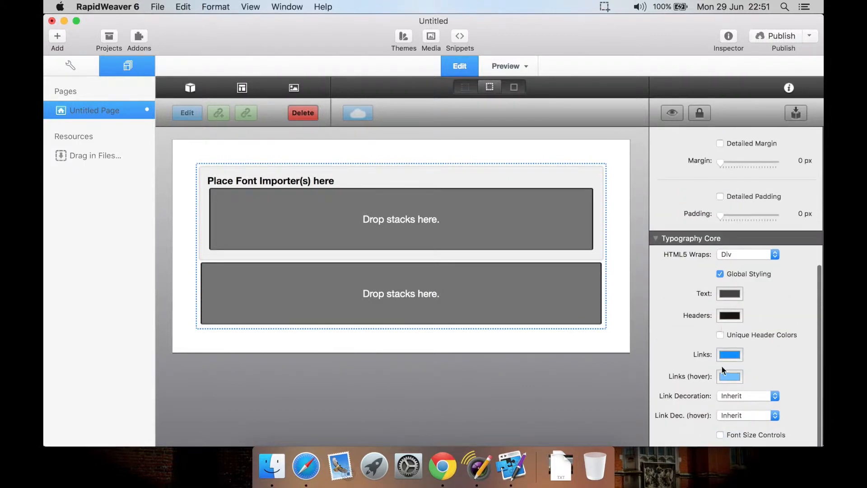
- Enable font size controls, line height controls and responsive font sizes for the Typography Core stack
{"action": "left_click", "coordinate": [720, 435]}
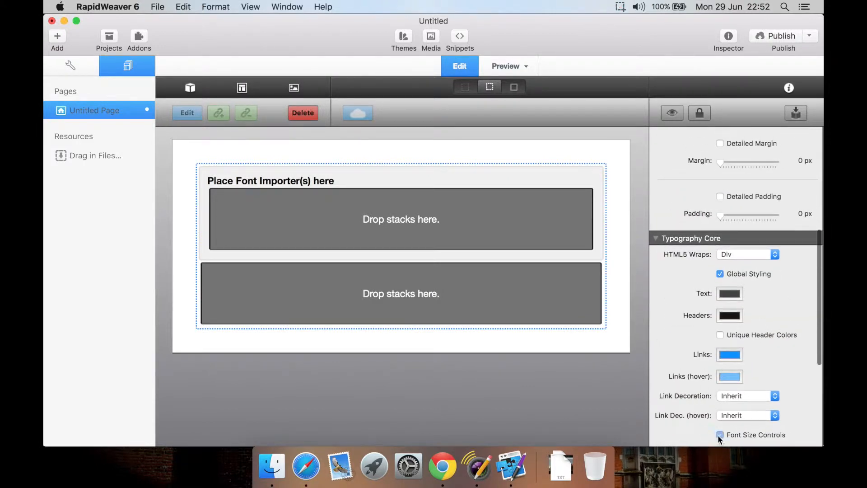
{"action": "scroll", "coordinate": [693, 408], "scroll_direction": "down", "scroll_amount": 3}
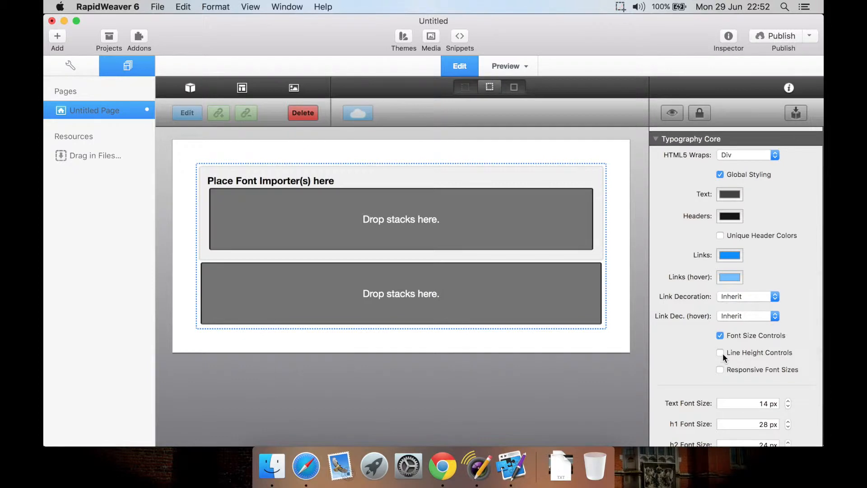
{"action": "left_click", "coordinate": [721, 353]}
{"action": "left_click", "coordinate": [725, 371]}
{"action": "scroll", "coordinate": [708, 373], "scroll_direction": "down", "scroll_amount": 3}
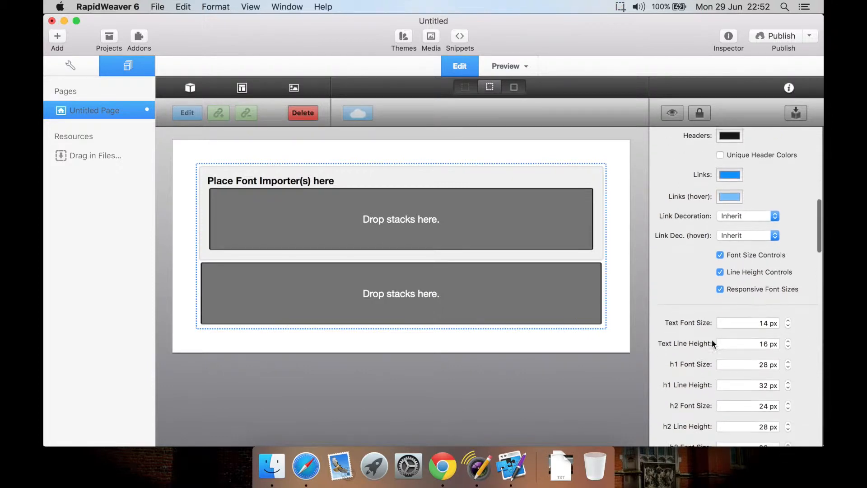
- Turn off line height controls and review the font size settings of the Typography Core stack
{"action": "left_click", "coordinate": [720, 271]}
{"action": "scroll", "coordinate": [694, 345], "scroll_direction": "down", "scroll_amount": 10}
{"action": "scroll", "coordinate": [694, 351], "scroll_direction": "down", "scroll_amount": 5}
{"action": "scroll", "coordinate": [694, 351], "scroll_direction": "up", "scroll_amount": 15}
{"action": "scroll", "coordinate": [694, 345], "scroll_direction": "up", "scroll_amount": 5}
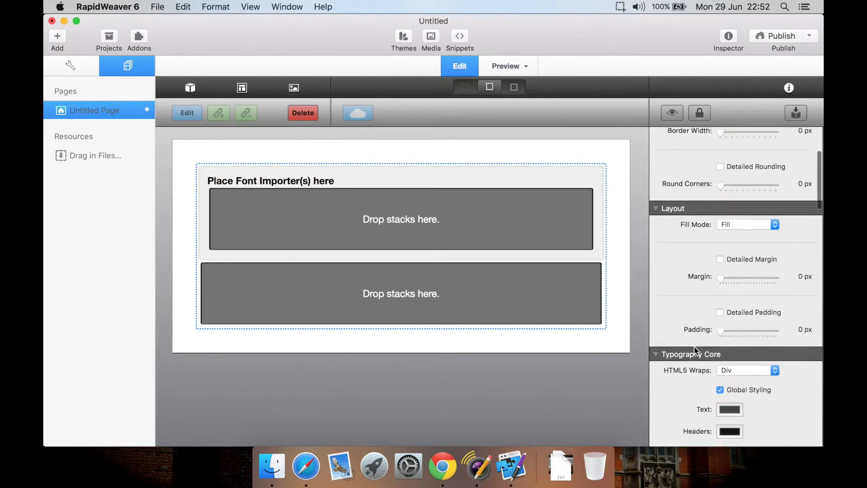
- Add a Typography - Headers stack to the Core stack's font importer area and set its text to "Header 1"
{"action": "left_click", "coordinate": [190, 87]}
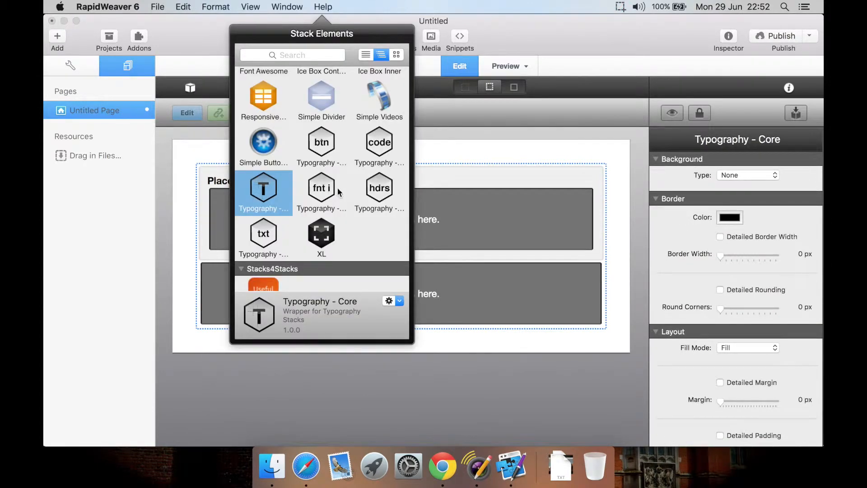
{"action": "left_click_drag", "start_coordinate": [391, 194], "coordinate": [482, 211]}
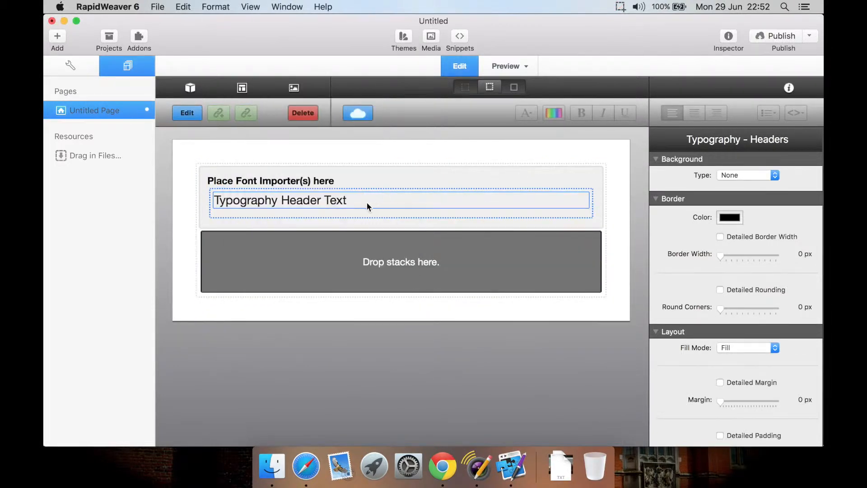
{"action": "double_click", "coordinate": [352, 202]}
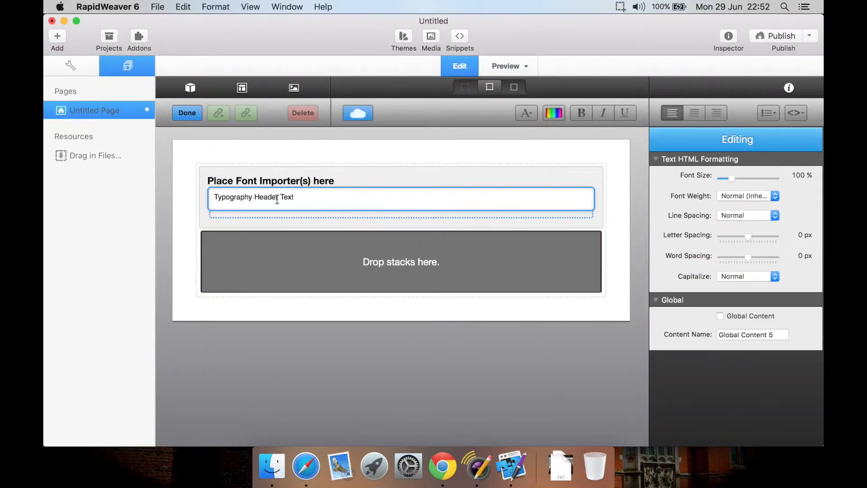
{"action": "triple_click", "coordinate": [314, 198]}
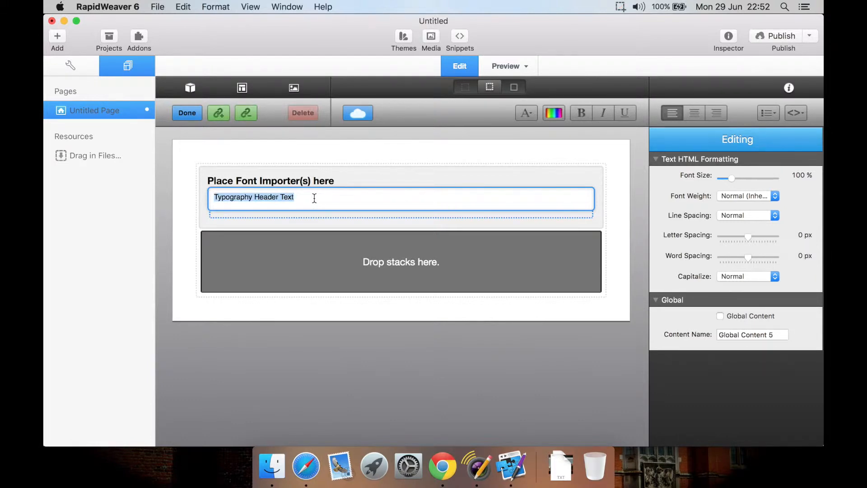
{"action": "type", "text": "Head"}
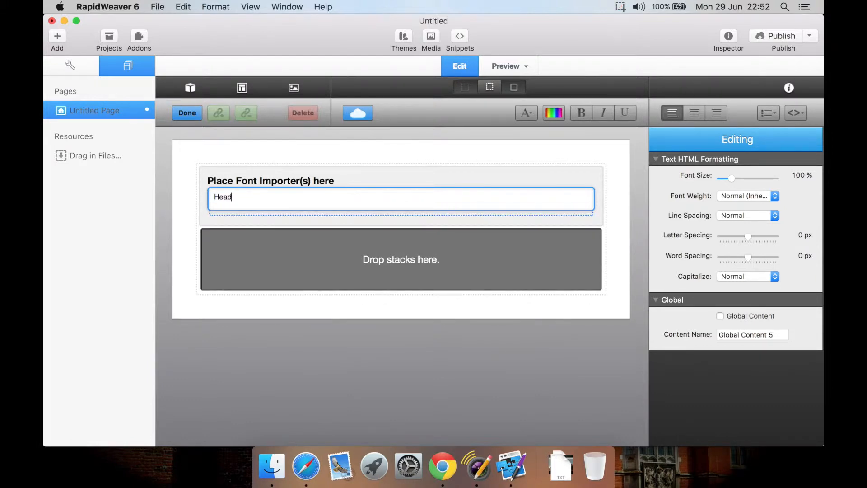
{"action": "type", "text": "er 1"}
{"action": "left_click", "coordinate": [439, 177]}
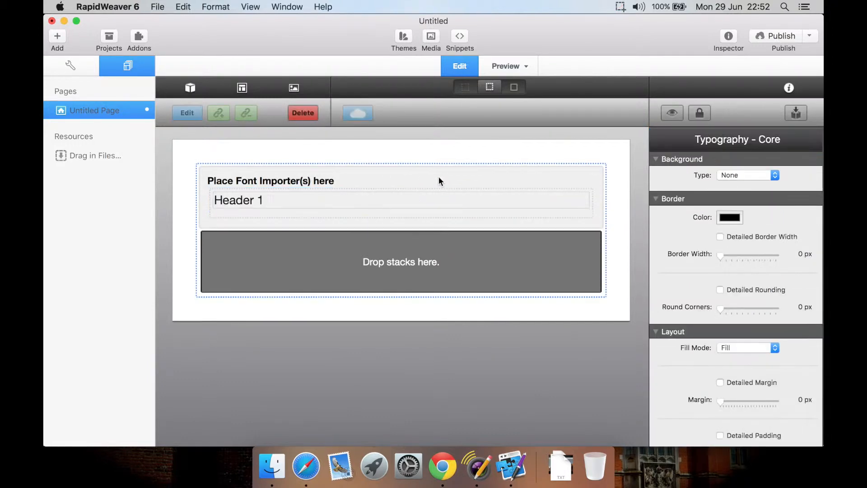
- Preview the page to check the new header, and return to editing
{"action": "left_click", "coordinate": [505, 68]}
{"action": "scroll", "coordinate": [420, 252], "scroll_direction": "down", "scroll_amount": 1}
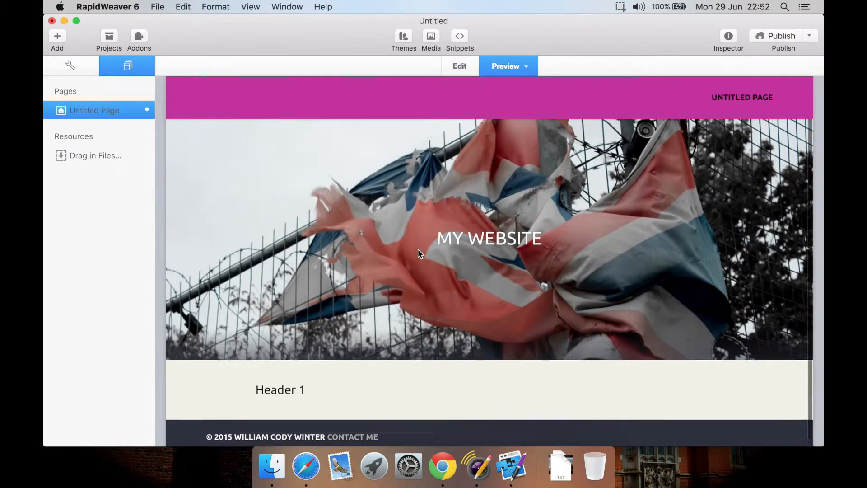
{"action": "scroll", "coordinate": [273, 369], "scroll_direction": "up", "scroll_amount": 1}
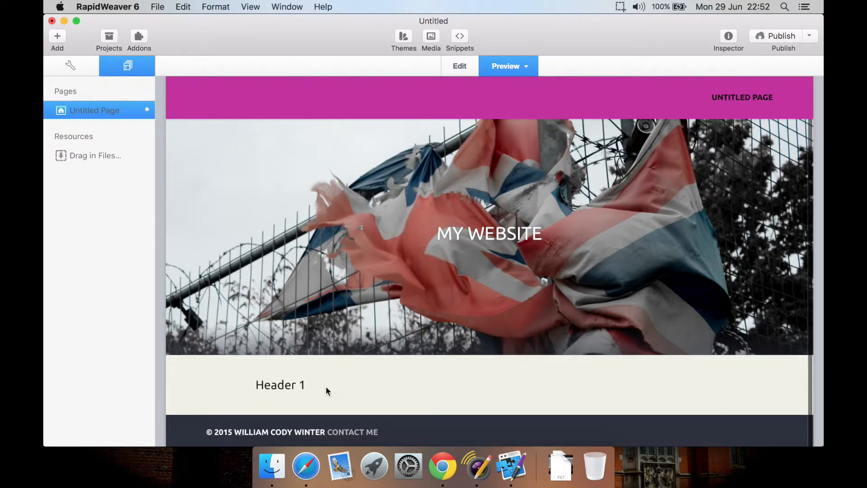
{"action": "left_click", "coordinate": [459, 73]}
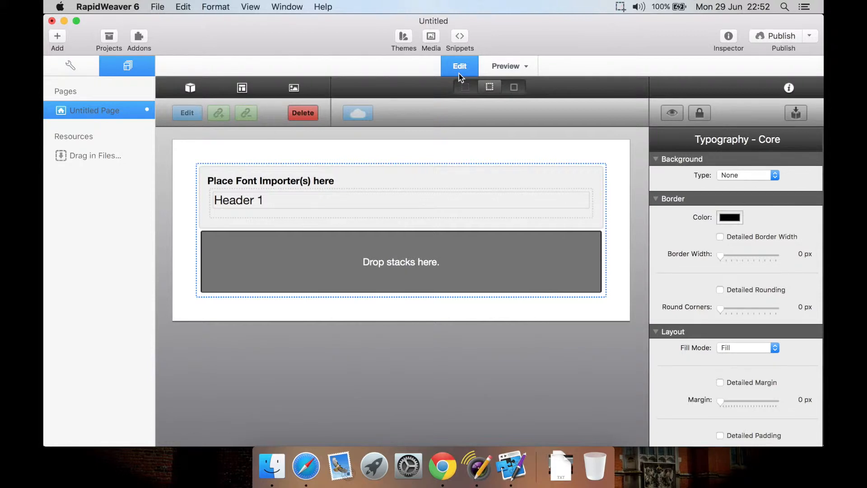
- Examine the heading level options in the Typography Headers settings of the Header 1 stack
{"action": "left_click", "coordinate": [364, 201]}
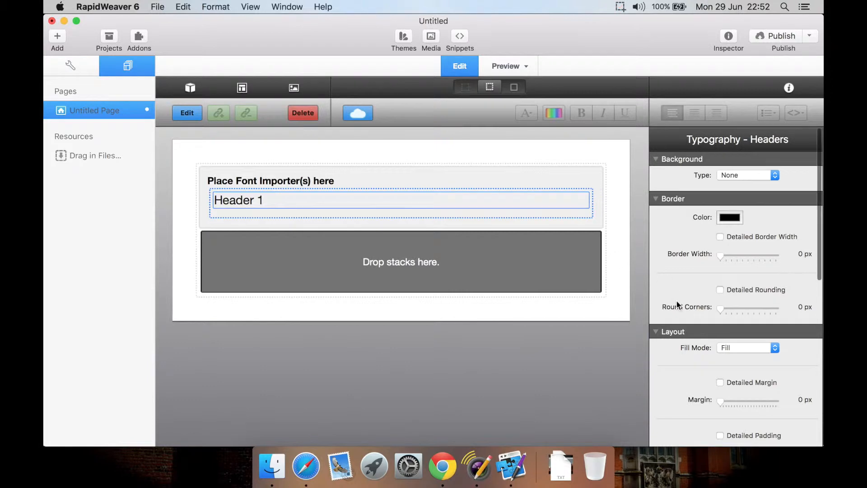
{"action": "scroll", "coordinate": [676, 300], "scroll_direction": "down", "scroll_amount": 10}
{"action": "scroll", "coordinate": [676, 300], "scroll_direction": "down", "scroll_amount": 3}
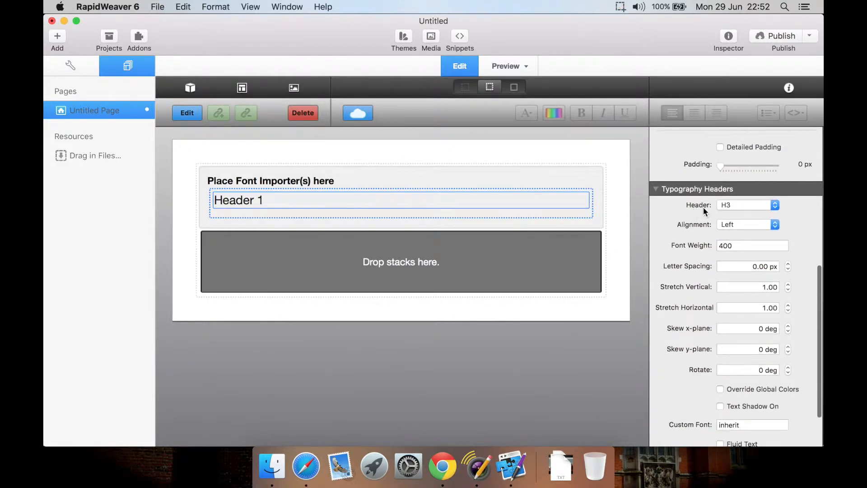
{"action": "left_click", "coordinate": [735, 205]}
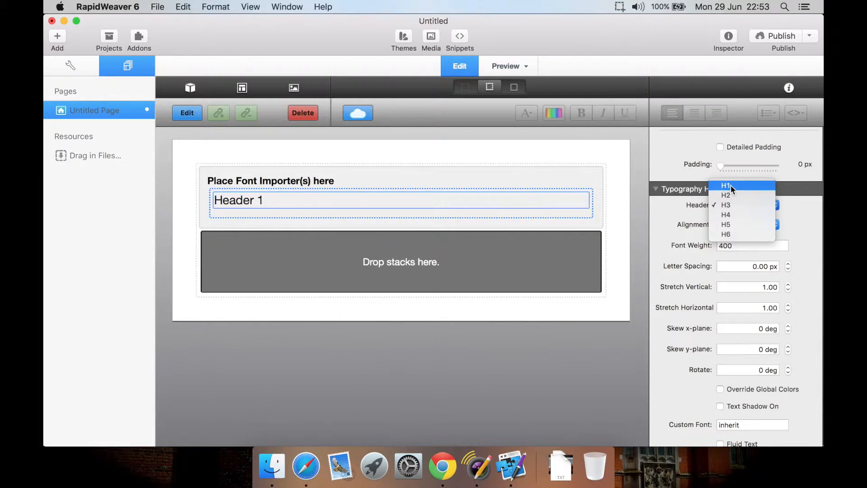
- Preview the Header 1 text on the page again with the heading level kept at H3, and return to editing
{"action": "left_click", "coordinate": [508, 65]}
{"action": "left_click", "coordinate": [508, 64]}
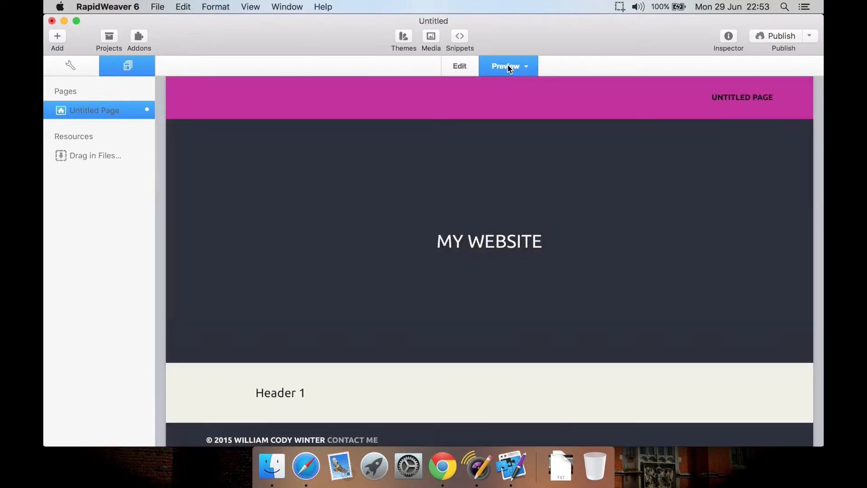
{"action": "scroll", "coordinate": [470, 240], "scroll_direction": "down", "scroll_amount": 1}
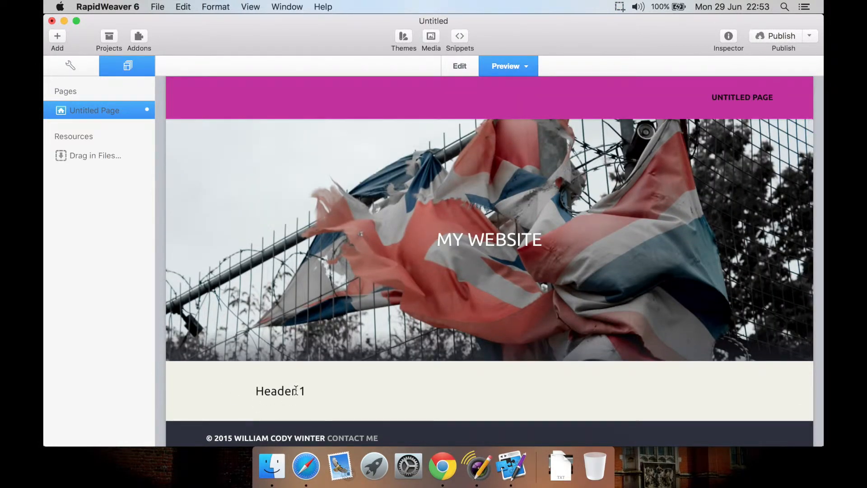
{"action": "left_click", "coordinate": [464, 68]}
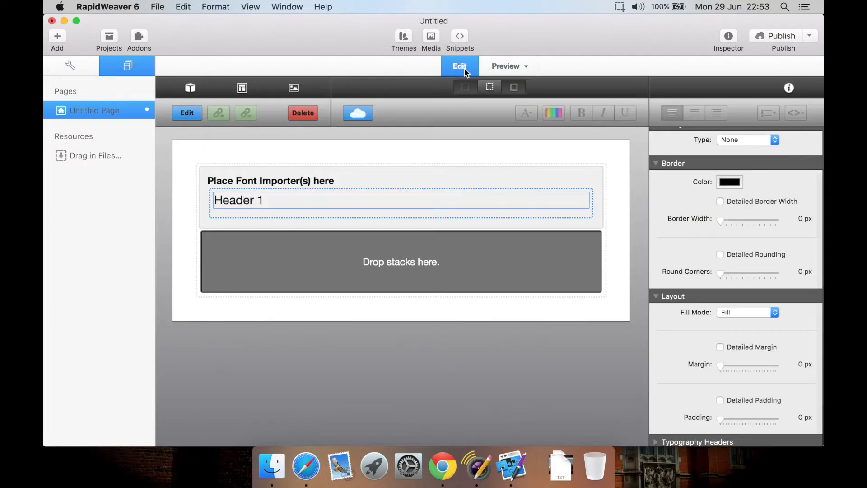
- Expand the Typography Headers settings and set the header's alignment to Center
{"action": "scroll", "coordinate": [683, 272], "scroll_direction": "down", "scroll_amount": 2}
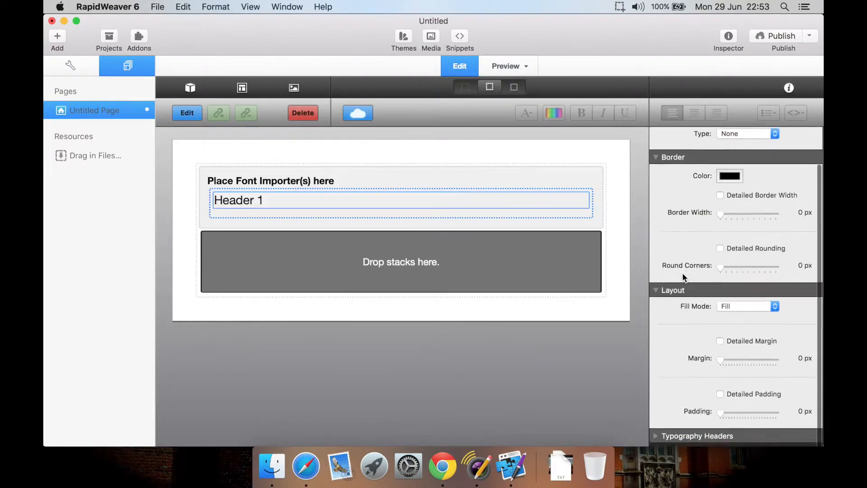
{"action": "left_click", "coordinate": [656, 441]}
{"action": "scroll", "coordinate": [667, 407], "scroll_direction": "down", "scroll_amount": 5}
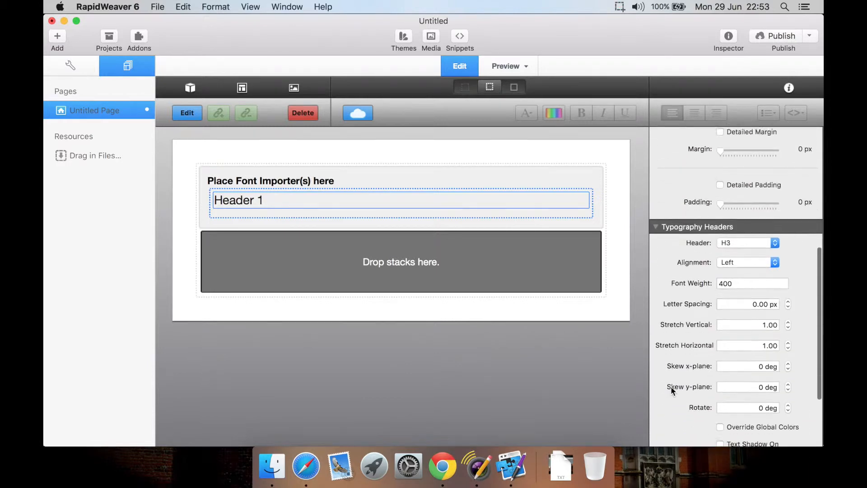
{"action": "scroll", "coordinate": [671, 385], "scroll_direction": "down", "scroll_amount": 3}
{"action": "left_click", "coordinate": [750, 232]}
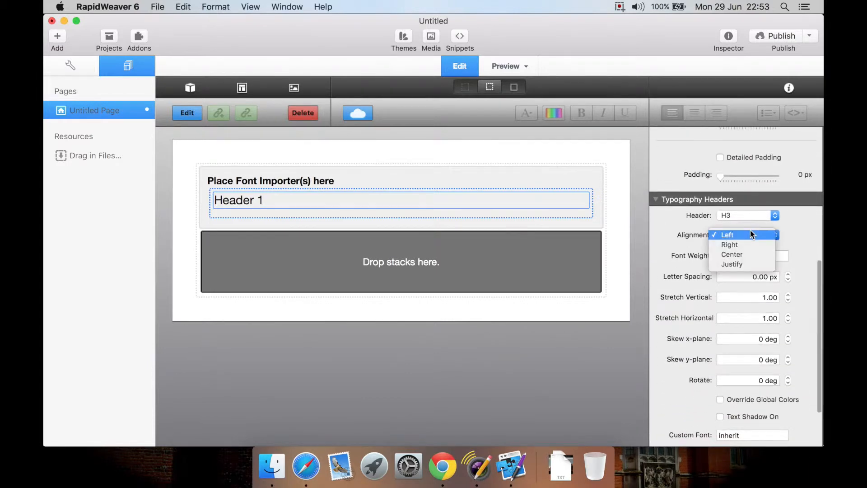
{"action": "left_click", "coordinate": [744, 252]}
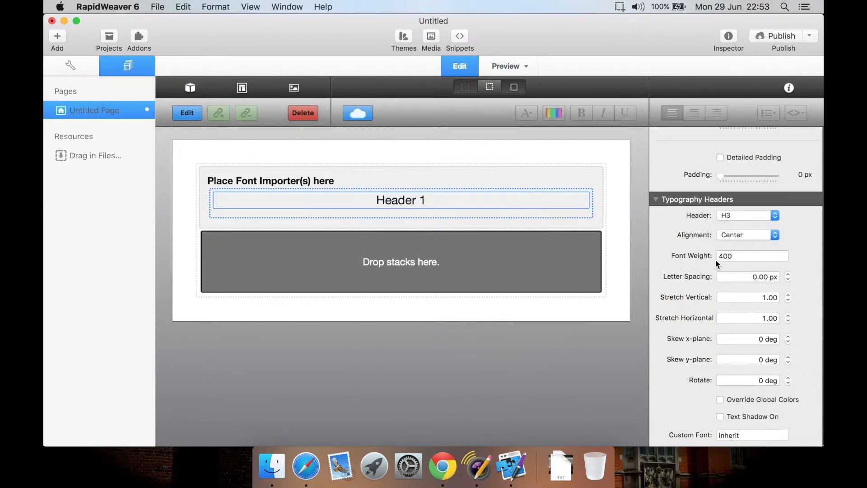
- Try a font weight of 900 for the header
{"action": "left_click", "coordinate": [754, 256]}
{"action": "left_click", "coordinate": [723, 256]}
{"action": "type", "text": "9"}
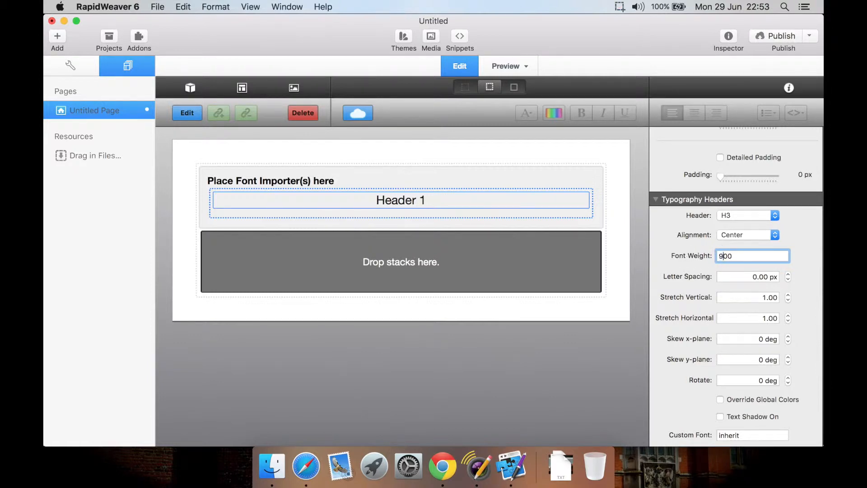
{"action": "left_click", "coordinate": [735, 279]}
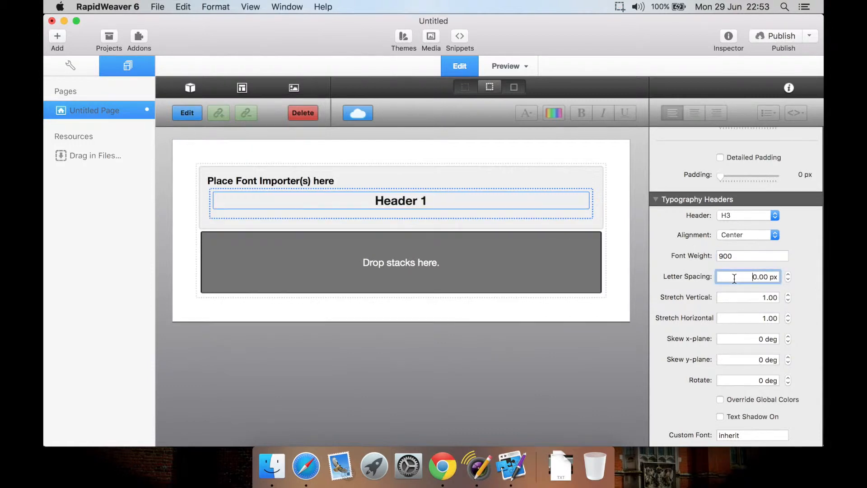
- Set the header's font weight to 500
{"action": "left_click", "coordinate": [712, 255]}
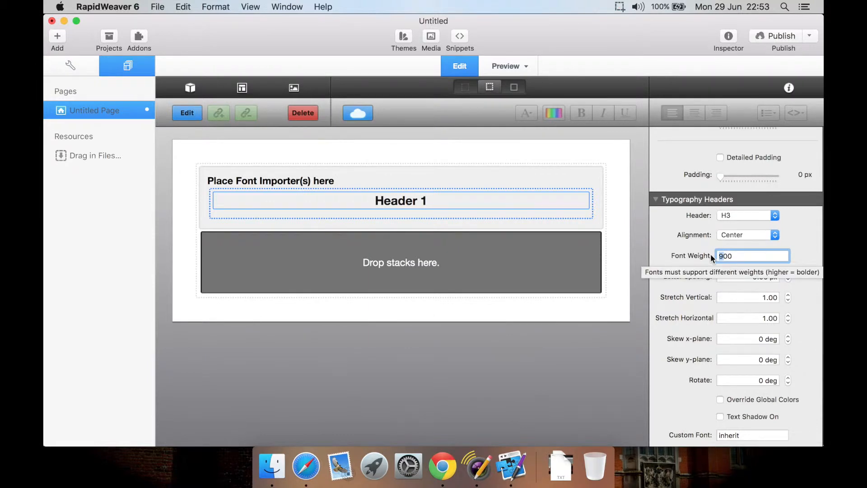
{"action": "type", "text": "5"}
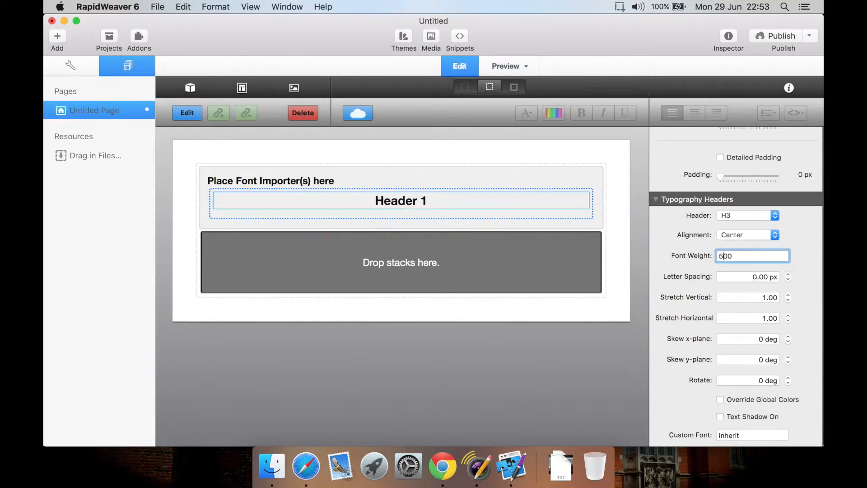
{"action": "left_click", "coordinate": [741, 281]}
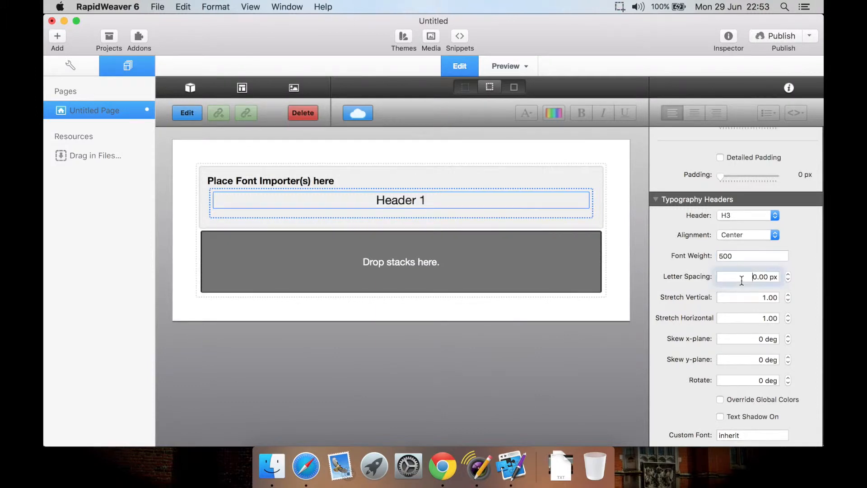
- Skew the header 22 deg on the x-plane and 6 deg on the y-plane
{"action": "scroll", "coordinate": [731, 295], "scroll_direction": "down", "scroll_amount": 3}
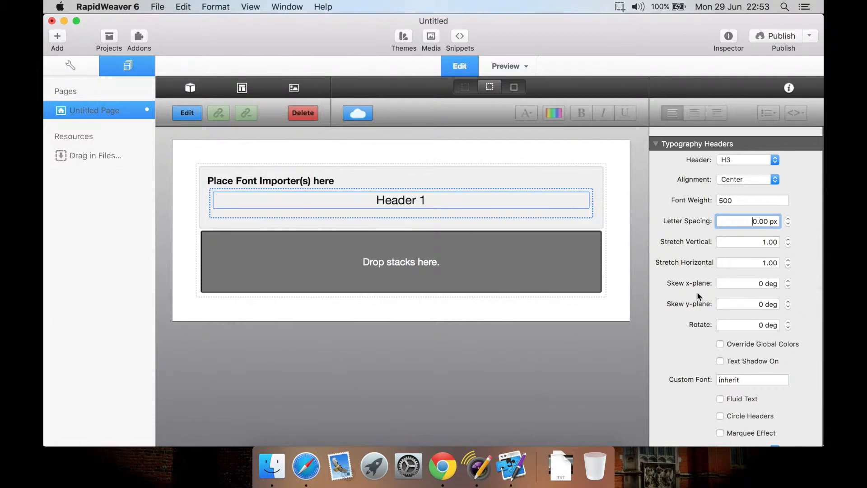
{"action": "left_click", "coordinate": [789, 282]}
{"action": "left_click", "coordinate": [788, 281]}
{"action": "left_click", "coordinate": [789, 281]}
{"action": "left_click", "coordinate": [789, 302]}
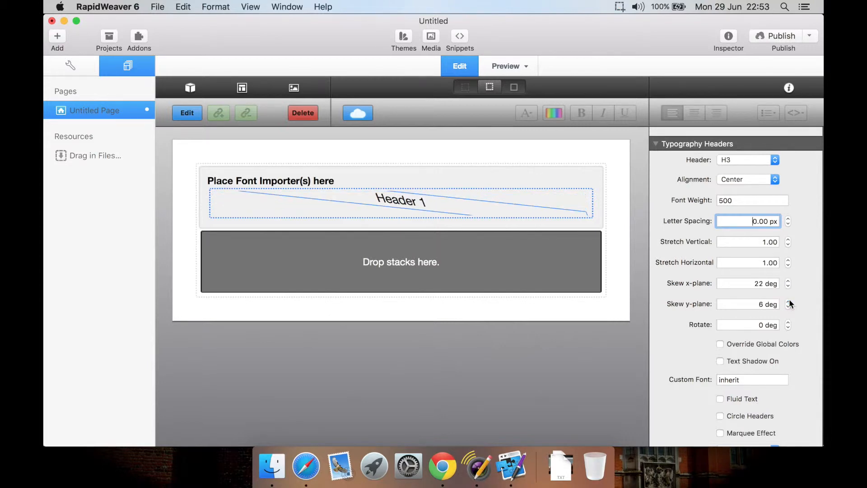
{"action": "left_click", "coordinate": [735, 319]}
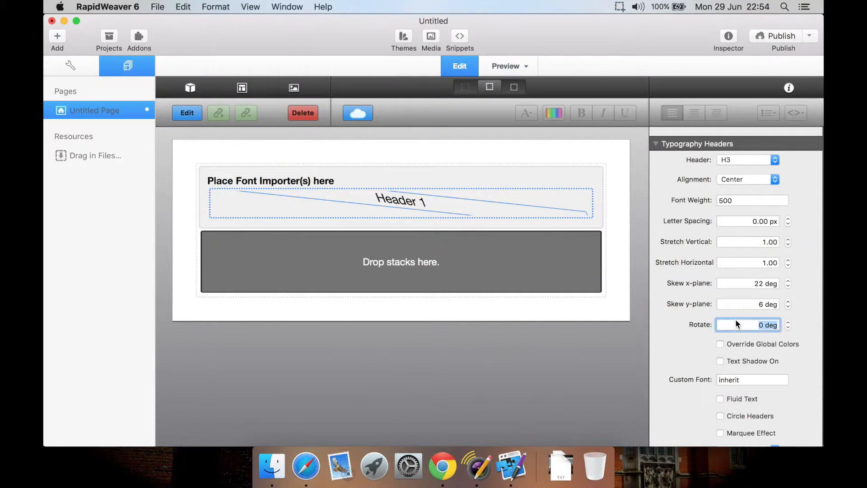
- Turn on the header's text shadow and set its blur radius to 2 after trying 5
{"action": "scroll", "coordinate": [736, 319], "scroll_direction": "down", "scroll_amount": 1}
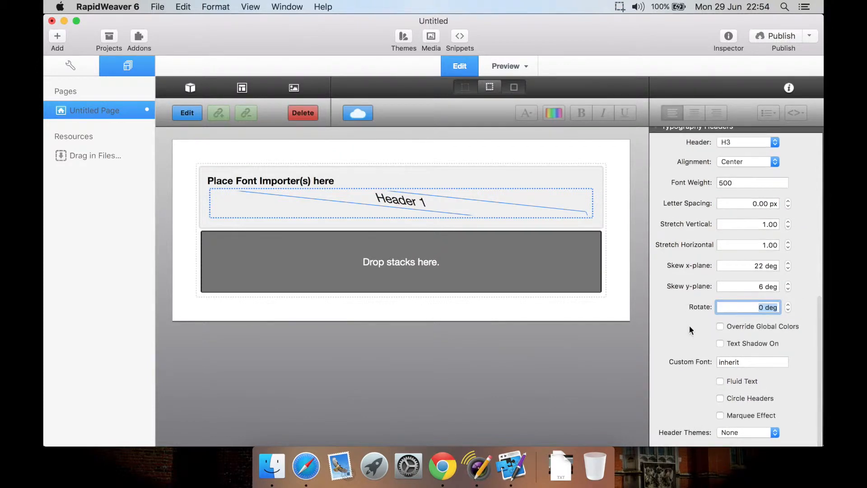
{"action": "left_click", "coordinate": [721, 343]}
{"action": "scroll", "coordinate": [686, 344], "scroll_direction": "down", "scroll_amount": 5}
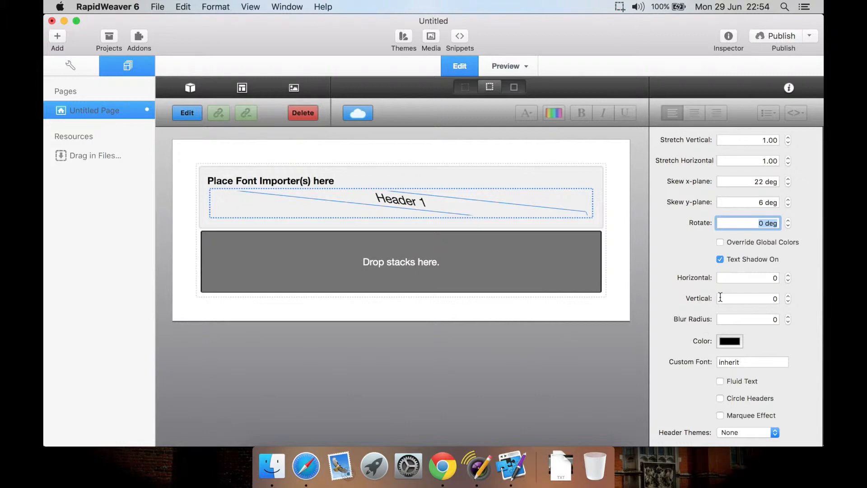
{"action": "left_click", "coordinate": [769, 324]}
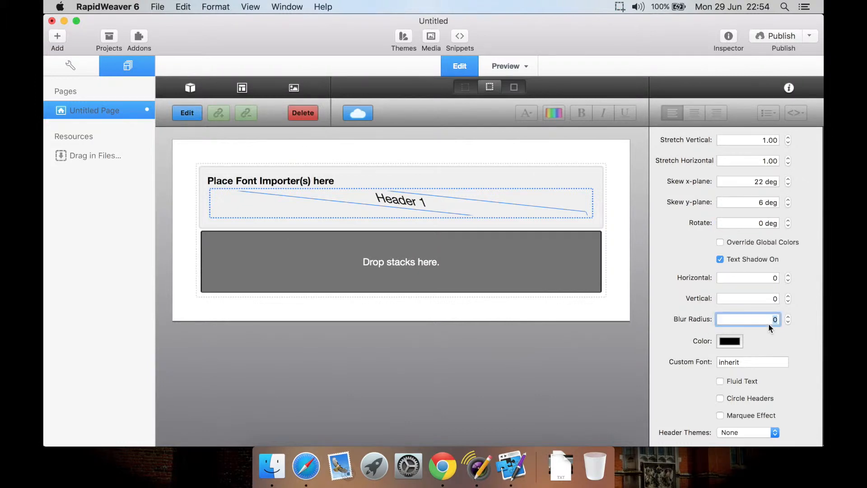
{"action": "left_click", "coordinate": [757, 300]}
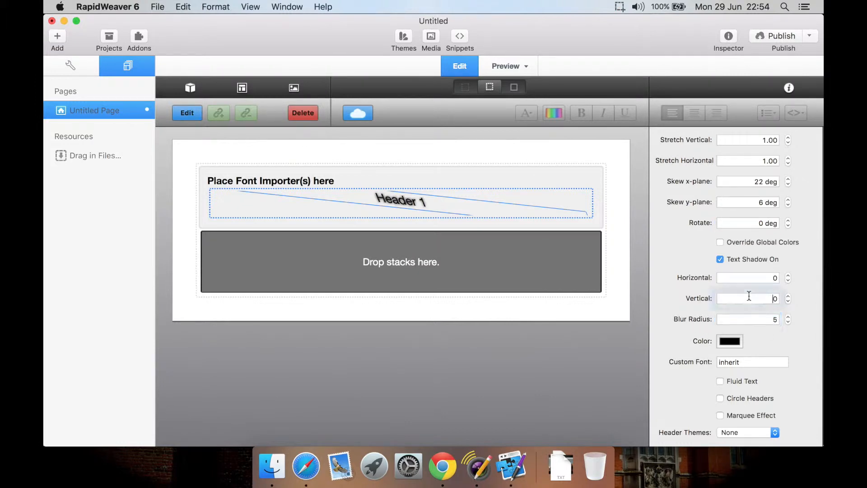
{"action": "left_click", "coordinate": [764, 316]}
{"action": "type", "text": "2"}
{"action": "left_click", "coordinate": [759, 297]}
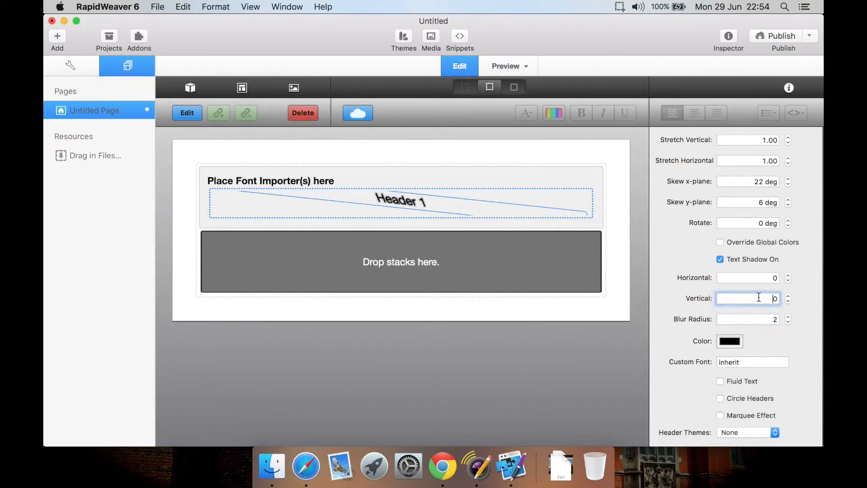
- Keep the custom font on inherit, enable Fluid Text for the header, and review its compression and minimum and maximum font size settings
{"action": "left_click", "coordinate": [745, 361]}
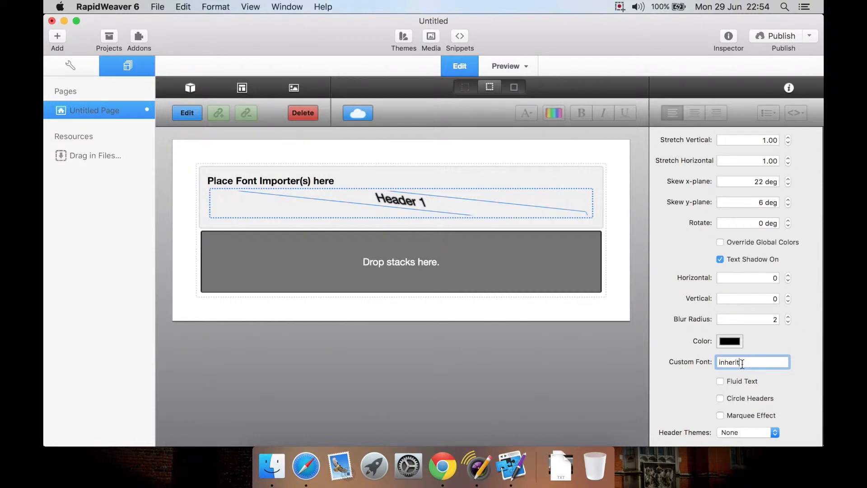
{"action": "left_click", "coordinate": [721, 380]}
{"action": "scroll", "coordinate": [698, 387], "scroll_direction": "down", "scroll_amount": 3}
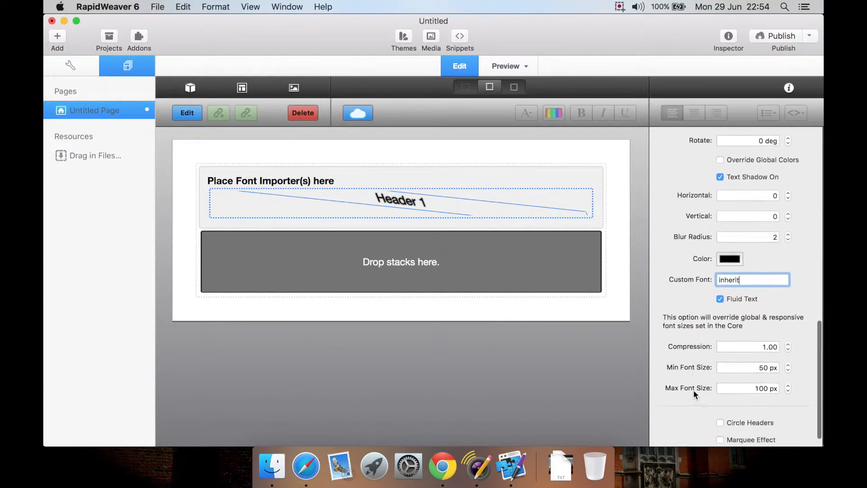
{"action": "scroll", "coordinate": [694, 391], "scroll_direction": "down", "scroll_amount": 1}
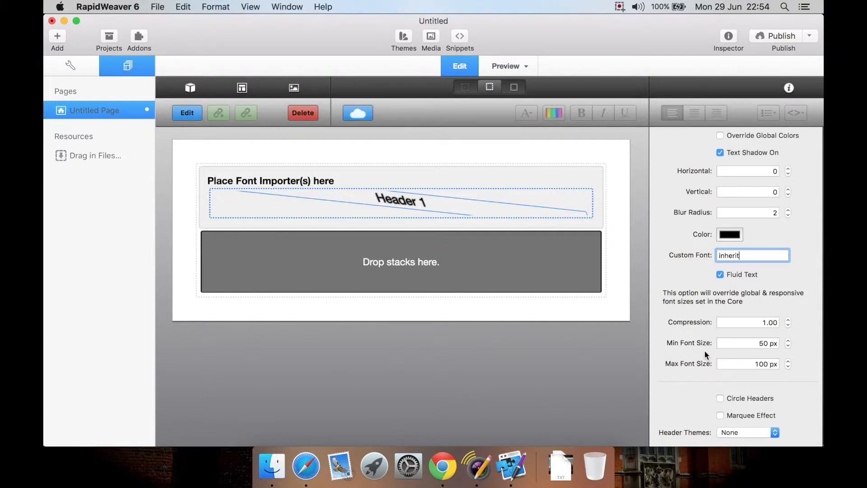
- Turn on Circle Headers for the header and review its Fluid, Reverse Angle and Radius options
{"action": "scroll", "coordinate": [703, 350], "scroll_direction": "down", "scroll_amount": 1}
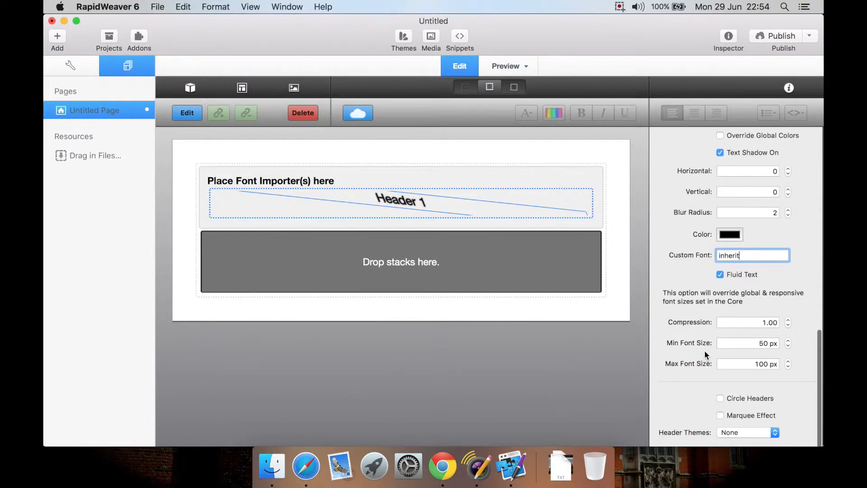
{"action": "left_click", "coordinate": [721, 398]}
{"action": "scroll", "coordinate": [679, 398], "scroll_direction": "down", "scroll_amount": 2}
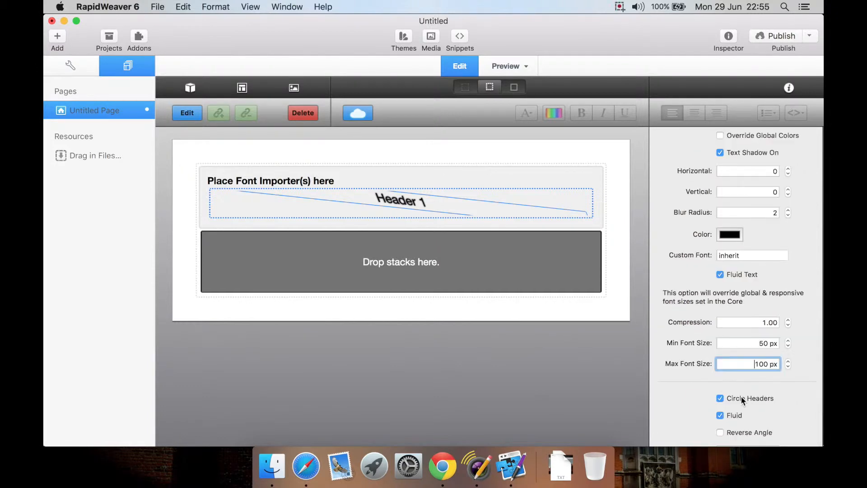
{"action": "scroll", "coordinate": [741, 395], "scroll_direction": "up", "scroll_amount": 1}
{"action": "scroll", "coordinate": [741, 395], "scroll_direction": "down", "scroll_amount": 1}
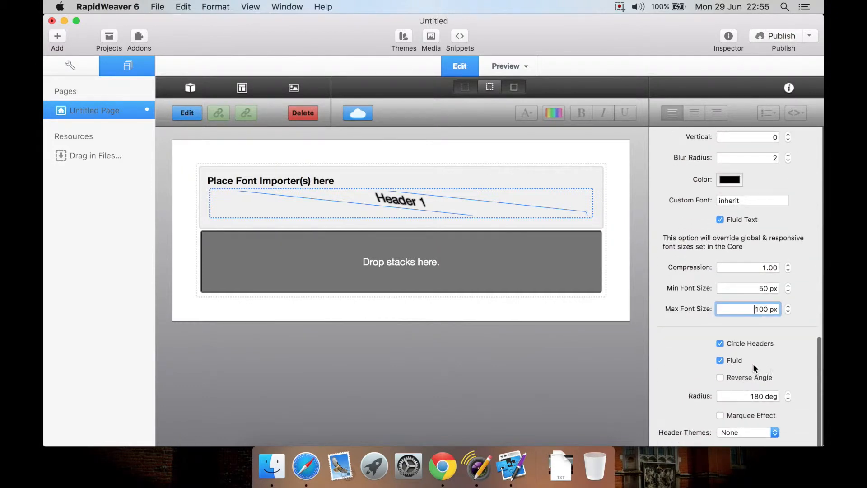
- Try the Marquee Effect and the Neon theme on the header, turning the effect off and setting the theme back to None
{"action": "left_click", "coordinate": [722, 415]}
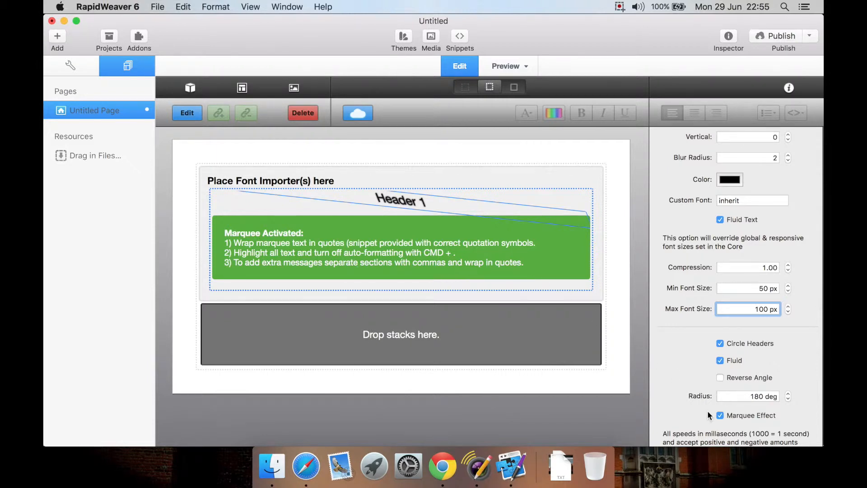
{"action": "left_click", "coordinate": [720, 416]}
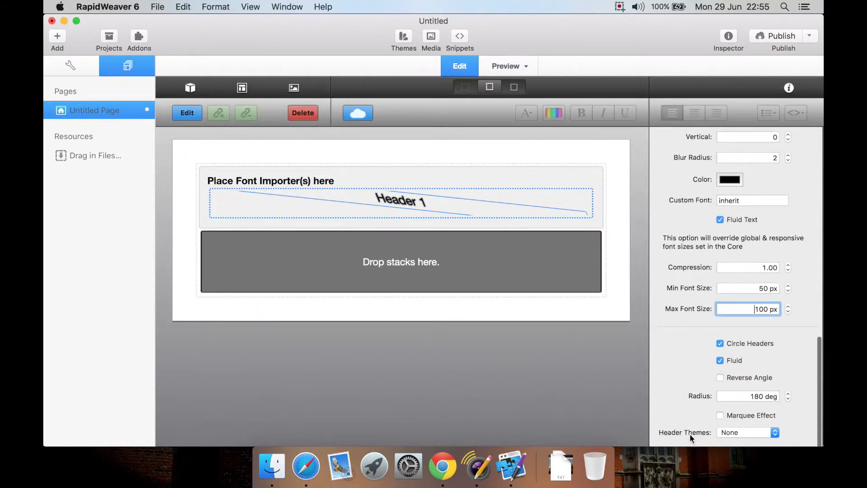
{"action": "left_click", "coordinate": [735, 435]}
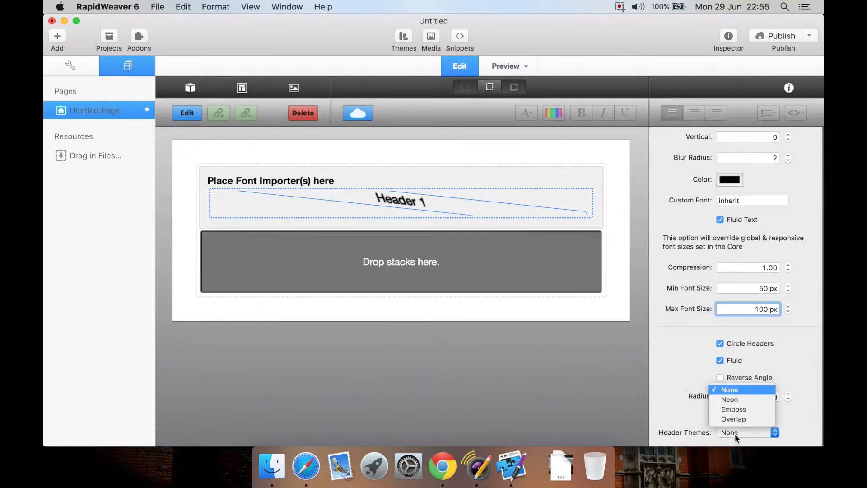
{"action": "left_click", "coordinate": [743, 401]}
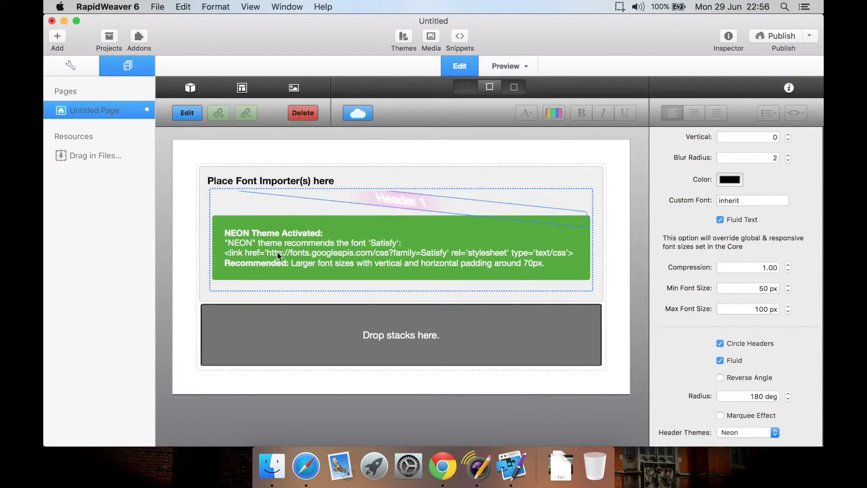
{"action": "left_click", "coordinate": [748, 434]}
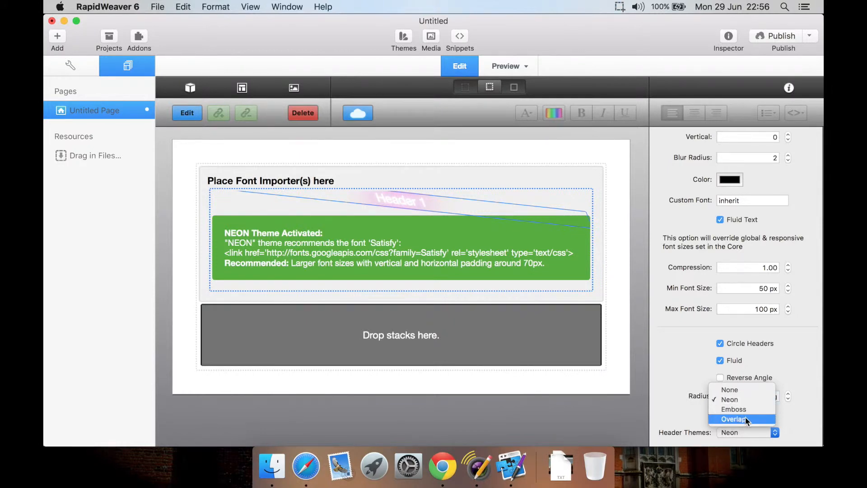
{"action": "left_click", "coordinate": [729, 389]}
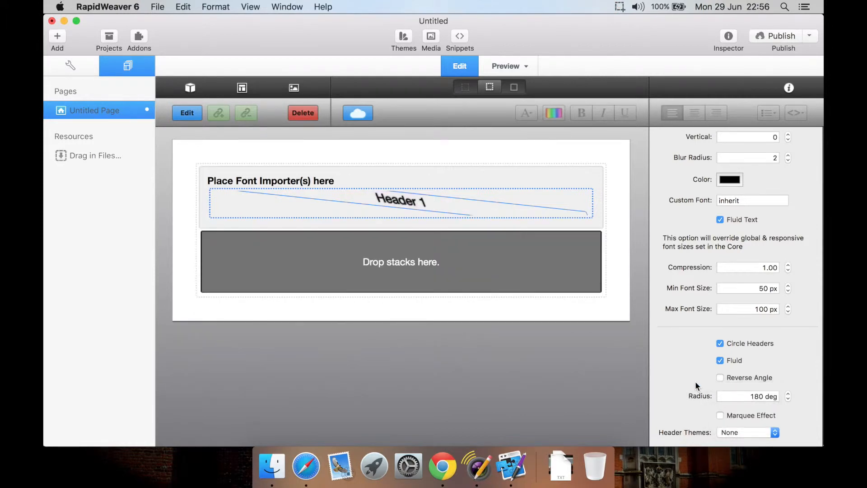
- Review the full range of Typography Headers settings and the list of available header themes
{"action": "scroll", "coordinate": [695, 352], "scroll_direction": "up", "scroll_amount": 10}
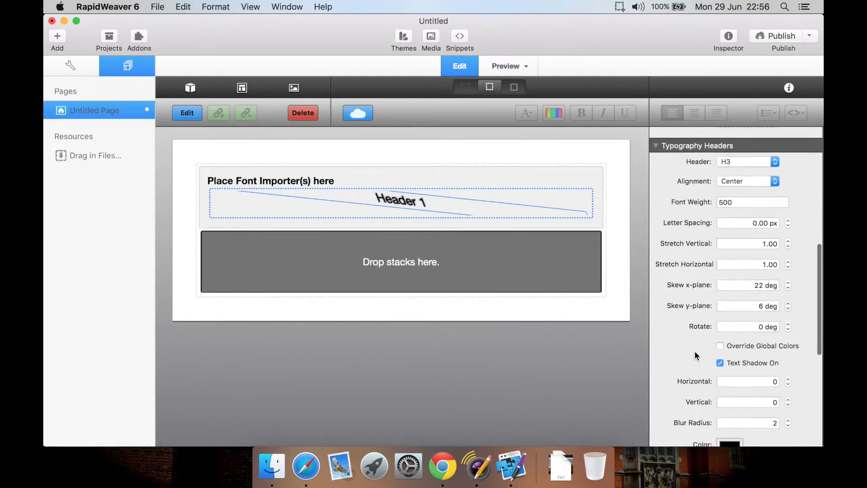
{"action": "scroll", "coordinate": [697, 351], "scroll_direction": "down", "scroll_amount": 5}
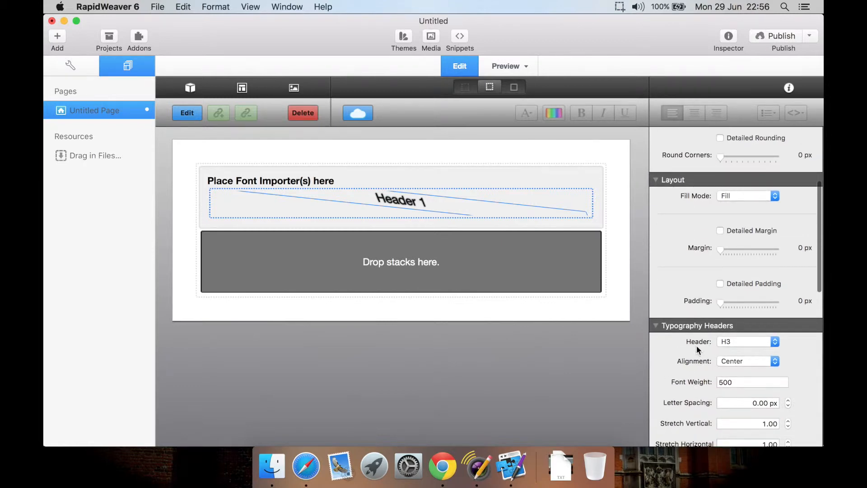
{"action": "scroll", "coordinate": [697, 346], "scroll_direction": "down", "scroll_amount": 8}
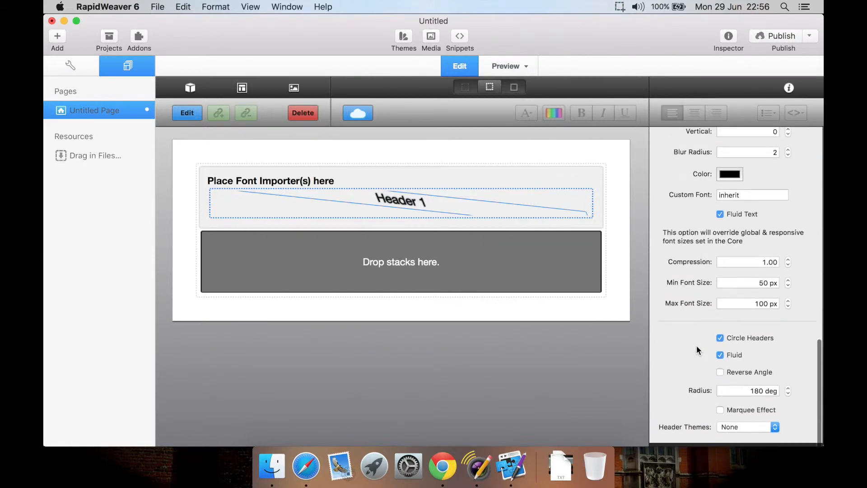
{"action": "left_click", "coordinate": [754, 431]}
{"action": "left_click", "coordinate": [682, 408]}
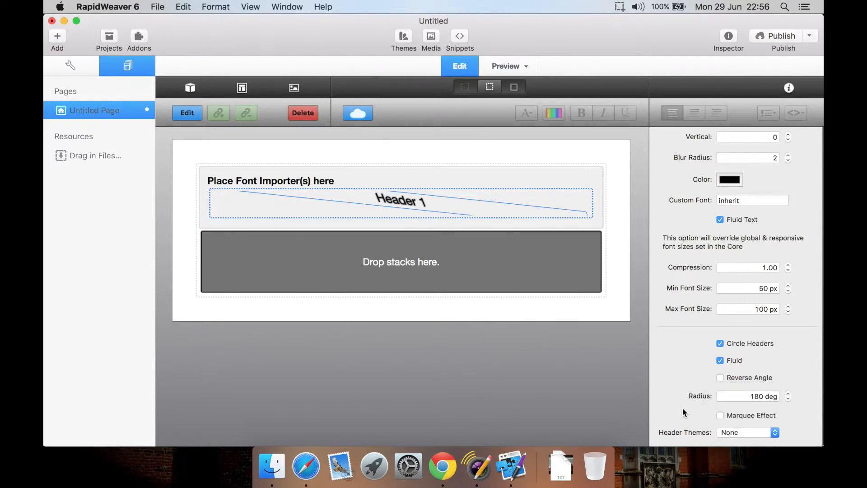
{"action": "scroll", "coordinate": [682, 352], "scroll_direction": "up", "scroll_amount": 10}
{"action": "scroll", "coordinate": [681, 349], "scroll_direction": "up", "scroll_amount": 8}
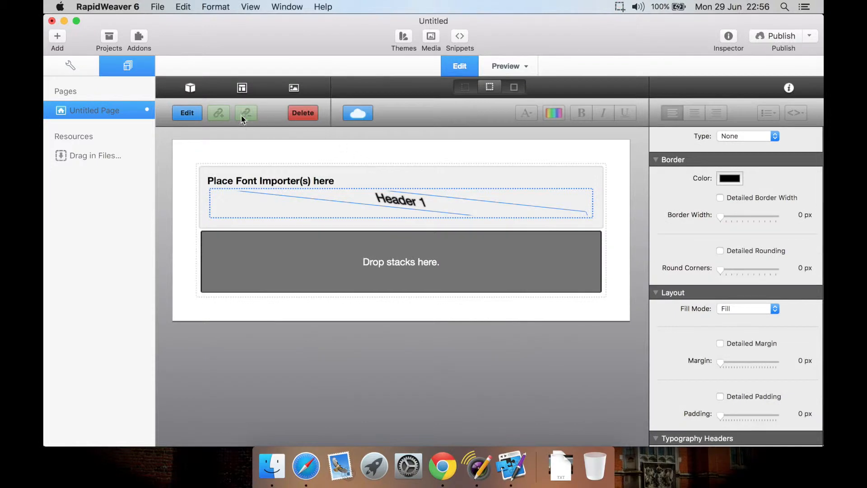
- Remove the header stack from the Core's font importer area
{"action": "left_click", "coordinate": [190, 88]}
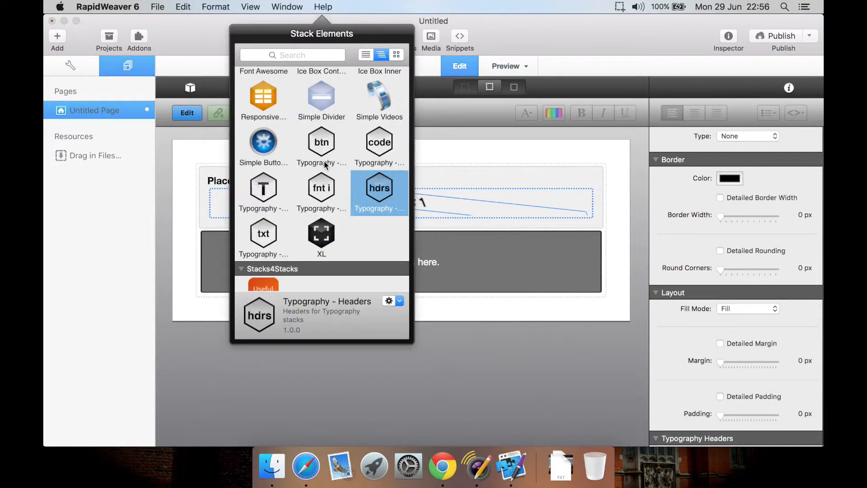
{"action": "left_click", "coordinate": [475, 218]}
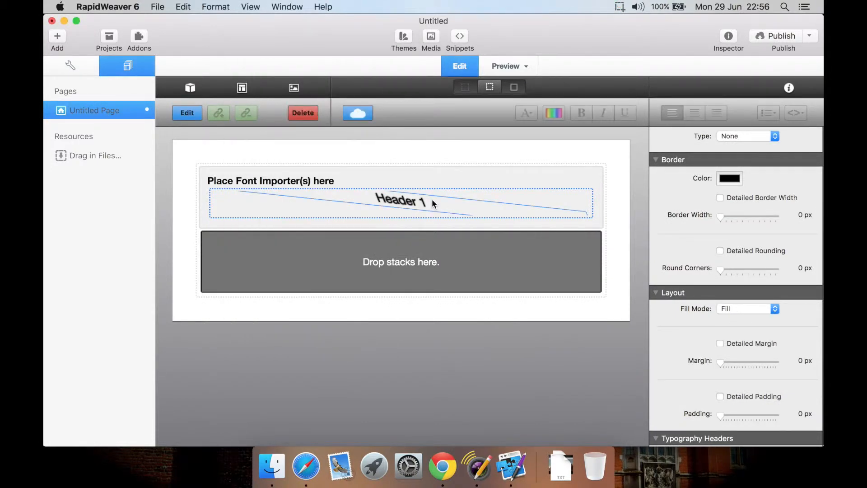
{"action": "left_click_drag", "start_coordinate": [432, 204], "coordinate": [371, 208]}
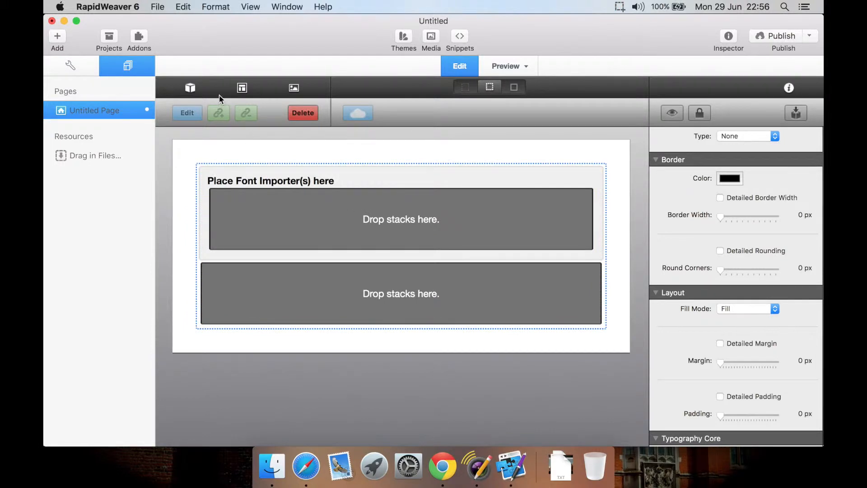
- Add a Typography - Text stack to the Core's font importer area and briefly open its placeholder text for editing
{"action": "left_click", "coordinate": [190, 87]}
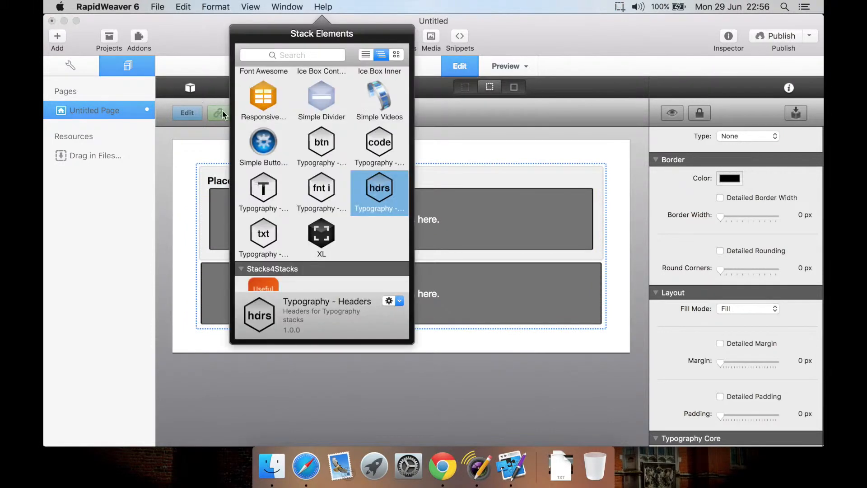
{"action": "left_click", "coordinate": [265, 191]}
{"action": "left_click", "coordinate": [274, 233]}
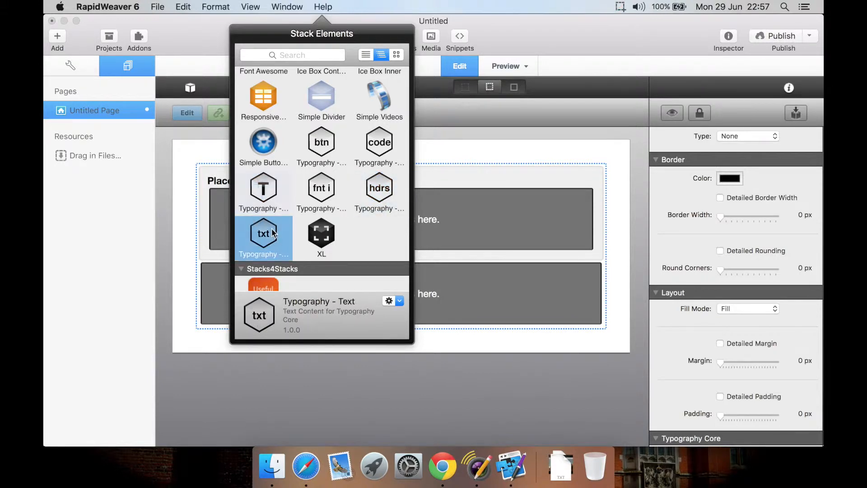
{"action": "left_click_drag", "start_coordinate": [273, 233], "coordinate": [481, 220]}
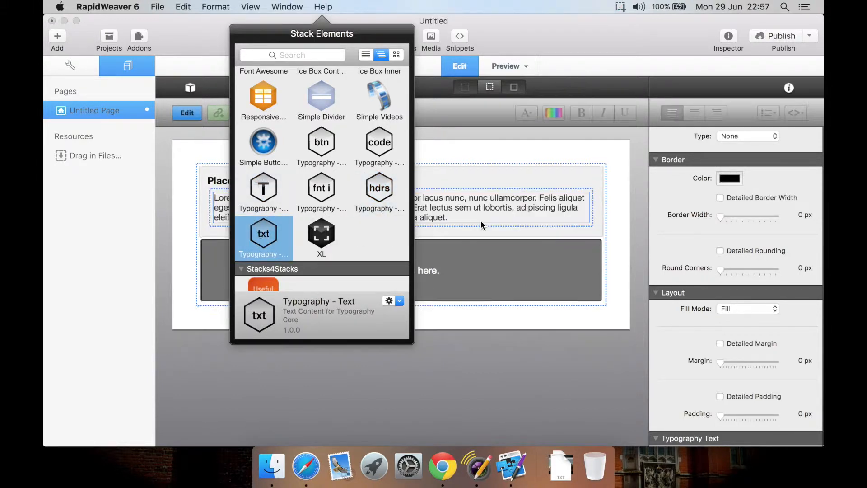
{"action": "double_click", "coordinate": [521, 211]}
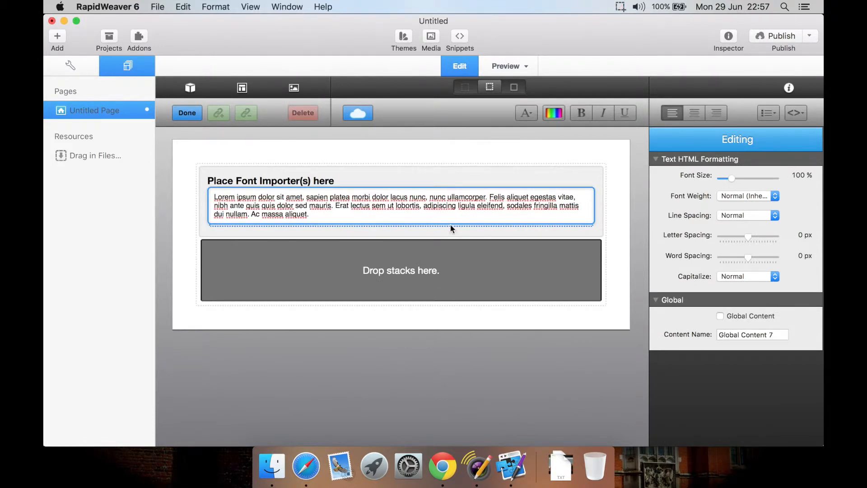
{"action": "left_click", "coordinate": [612, 214]}
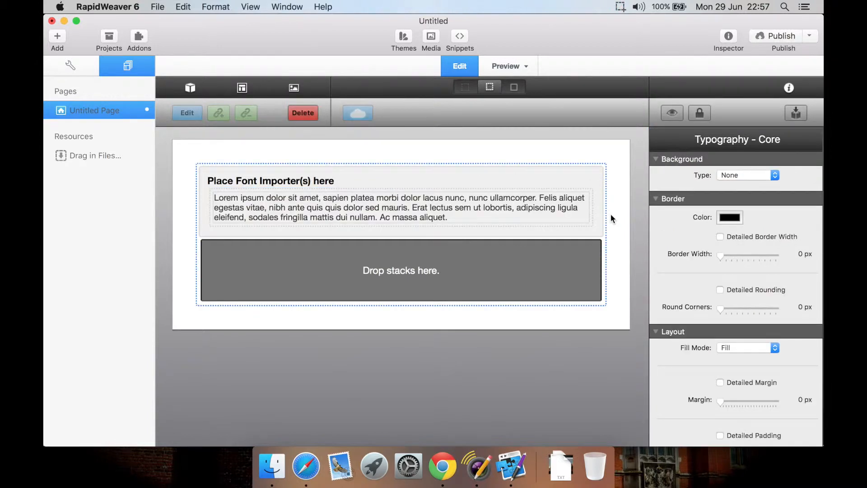
- Examine the HTML Wrap and Text Alignment options of the text stack, keeping Paragraph <p> and Left
{"action": "left_click", "coordinate": [572, 205]}
{"action": "scroll", "coordinate": [684, 289], "scroll_direction": "down", "scroll_amount": 8}
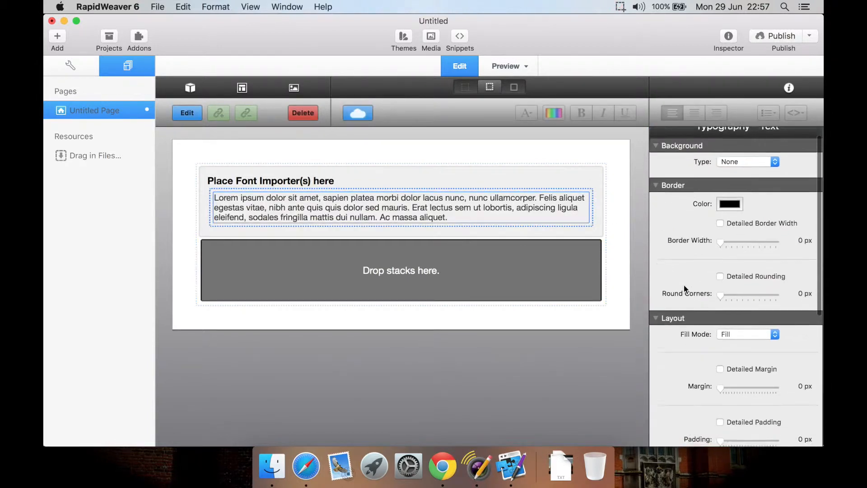
{"action": "scroll", "coordinate": [684, 286], "scroll_direction": "down", "scroll_amount": 1}
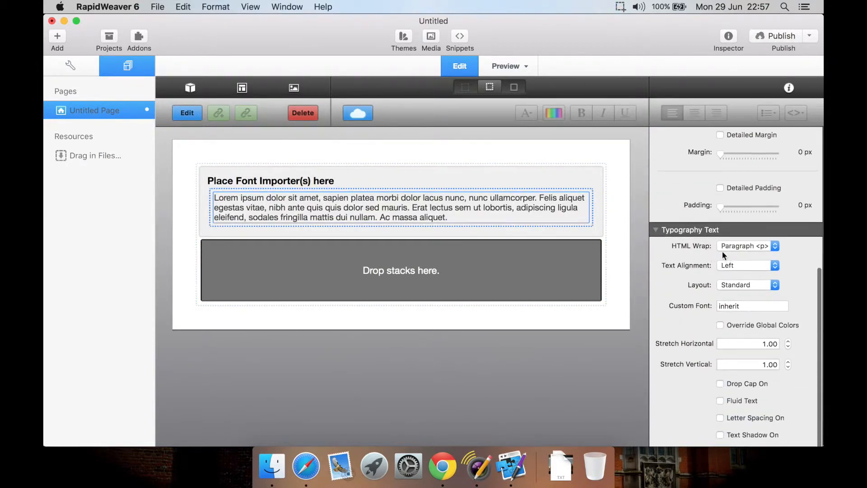
{"action": "left_click", "coordinate": [740, 249]}
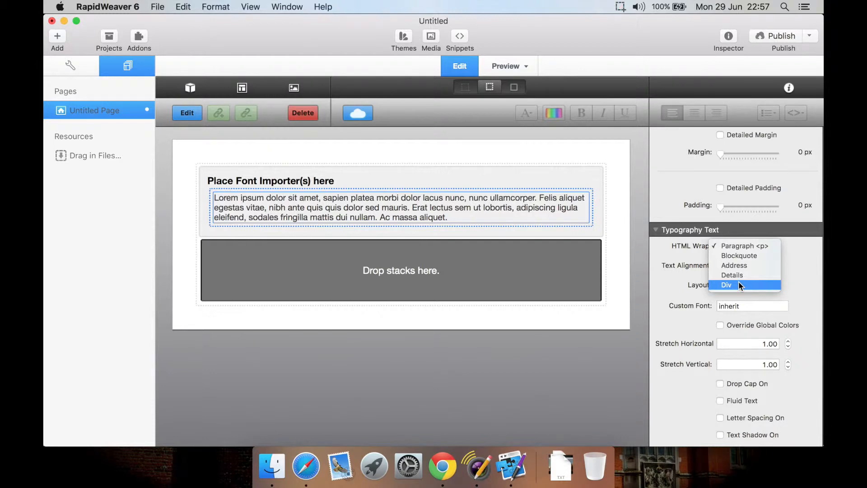
{"action": "left_click", "coordinate": [736, 246]}
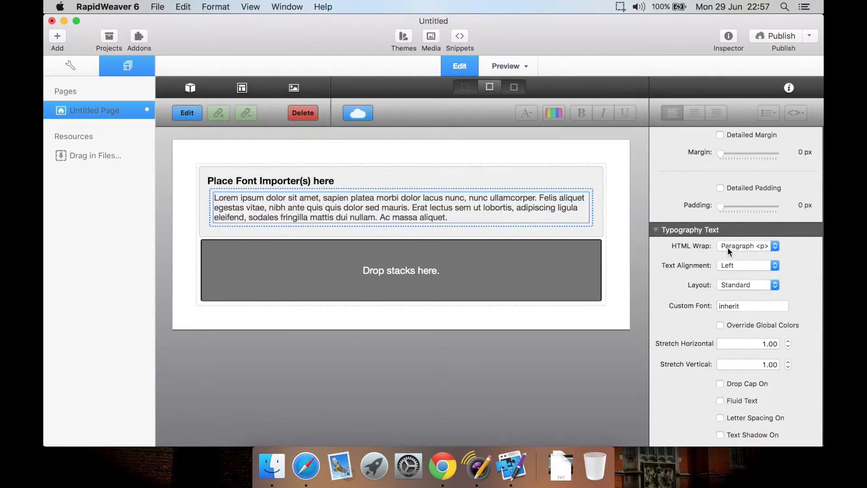
{"action": "left_click", "coordinate": [742, 266]}
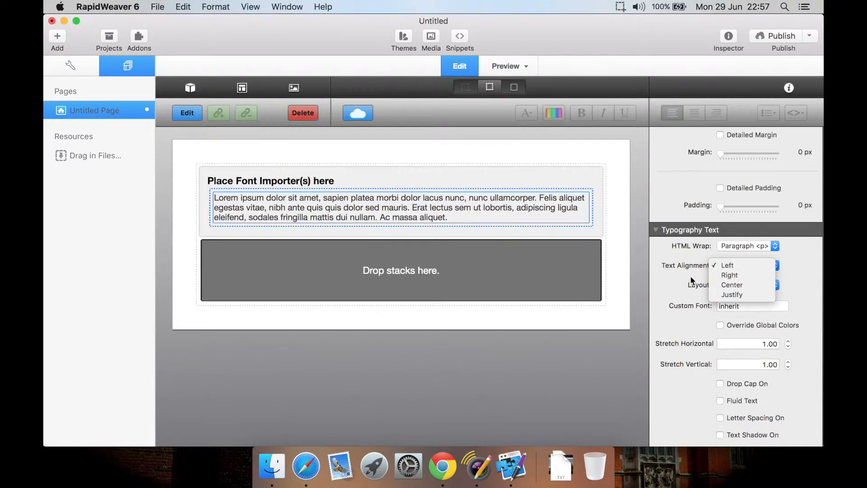
{"action": "left_click", "coordinate": [679, 281]}
- Try the Columns layout and the global color override on the text stack, restoring the Standard layout and the global colors
{"action": "left_click", "coordinate": [752, 288]}
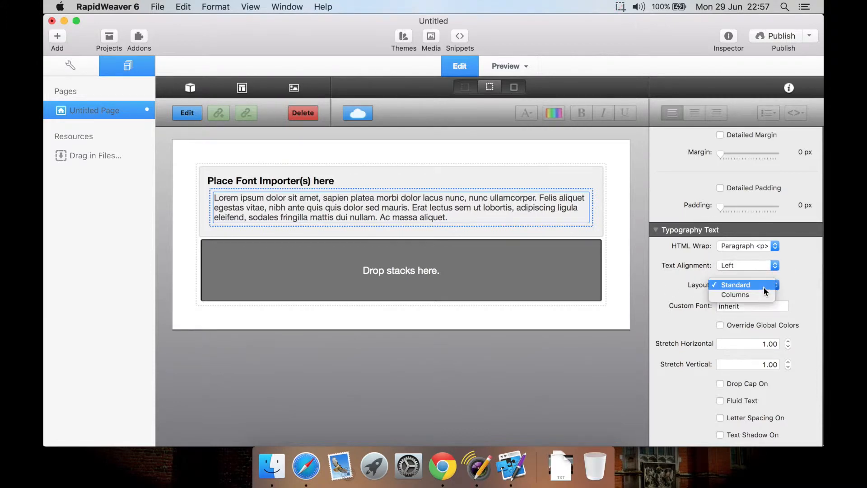
{"action": "left_click", "coordinate": [753, 294]}
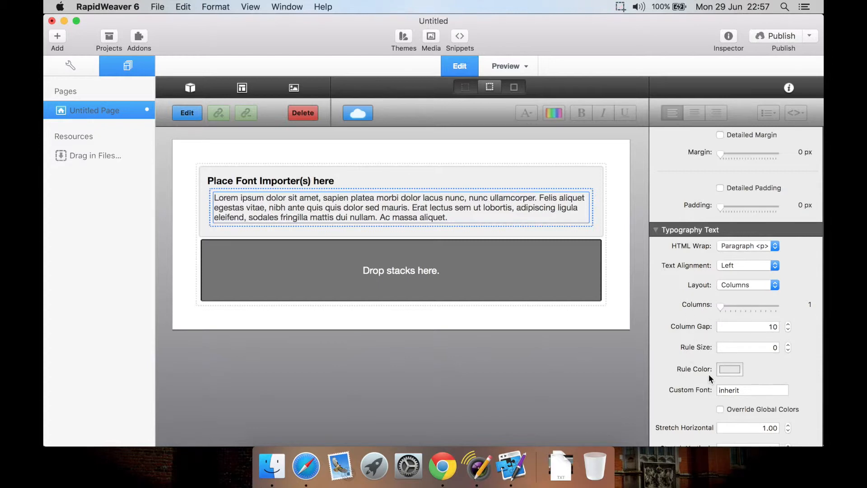
{"action": "left_click", "coordinate": [735, 285]}
{"action": "left_click", "coordinate": [731, 273]}
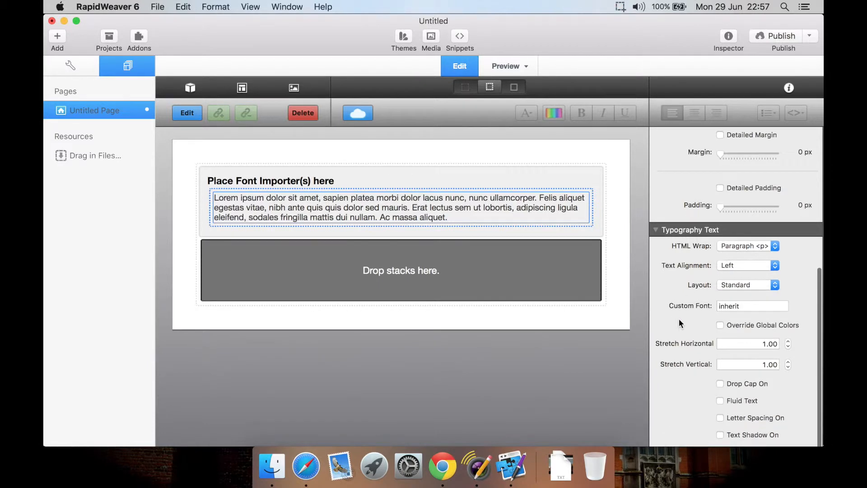
{"action": "left_click", "coordinate": [722, 327]}
{"action": "left_click", "coordinate": [723, 326]}
- Turn on the drop cap for the text stack, check it in the page preview, and turn it off again
{"action": "left_click", "coordinate": [722, 383]}
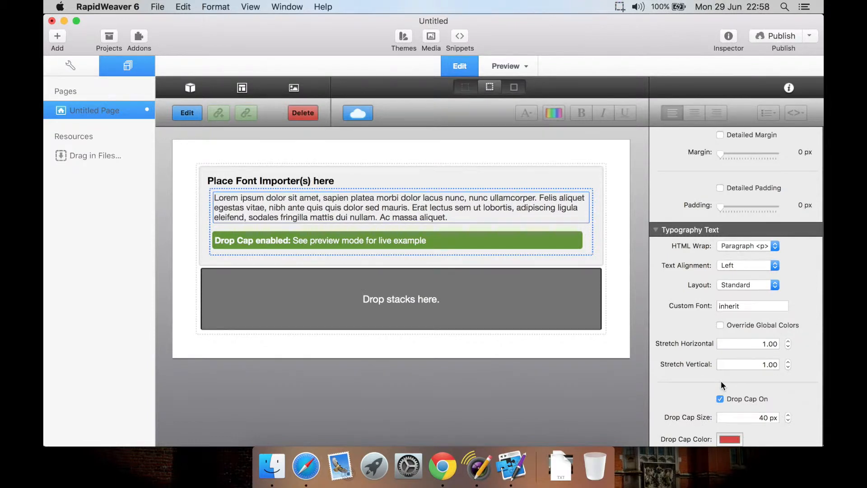
{"action": "left_click", "coordinate": [500, 66]}
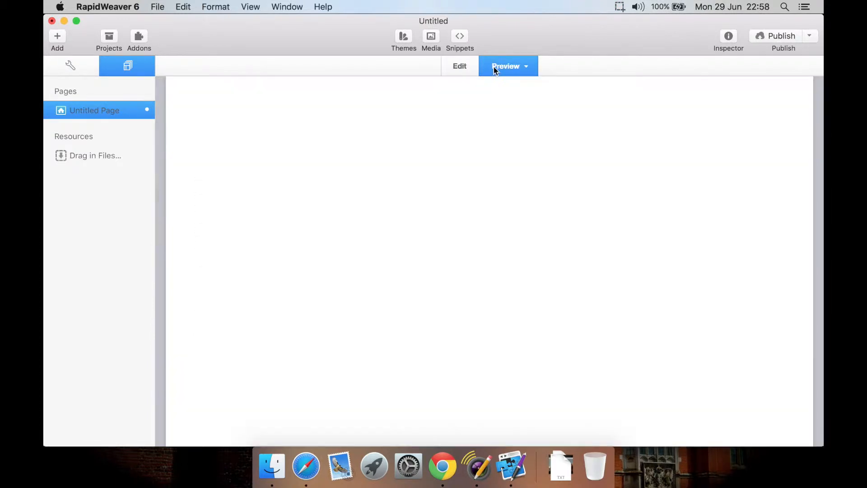
{"action": "scroll", "coordinate": [454, 244], "scroll_direction": "down", "scroll_amount": 2}
{"action": "scroll", "coordinate": [451, 255], "scroll_direction": "down", "scroll_amount": 1}
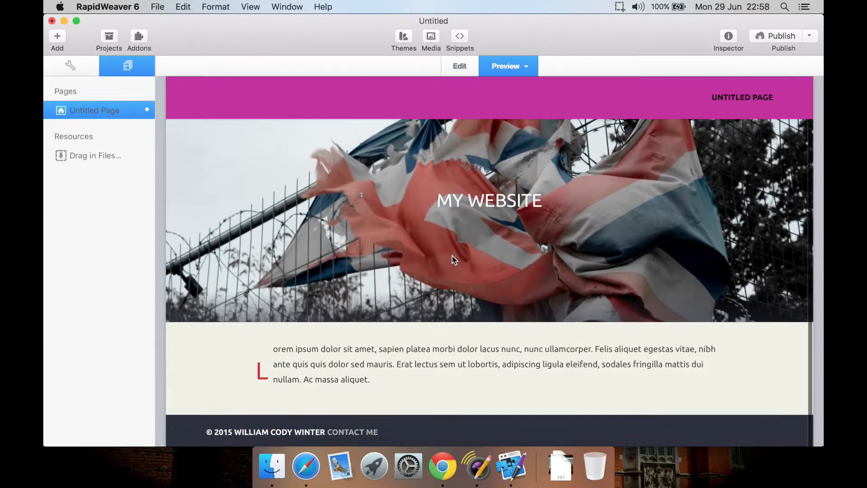
{"action": "left_click", "coordinate": [460, 66]}
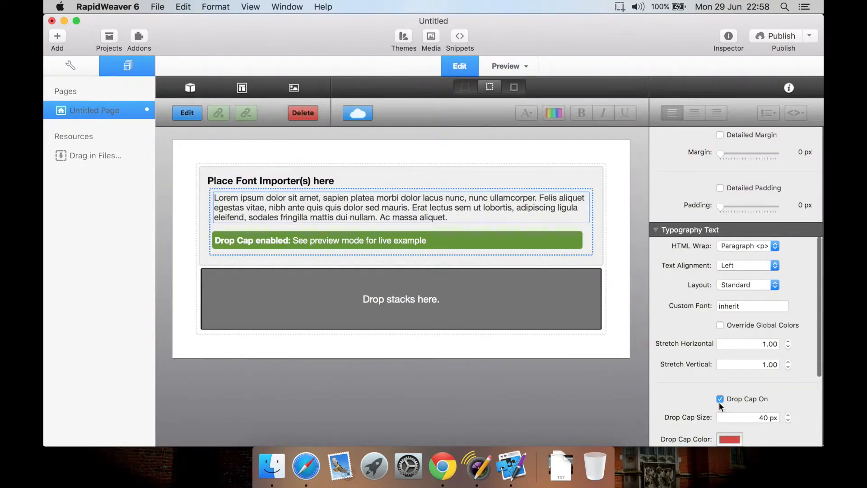
{"action": "left_click", "coordinate": [719, 400]}
- Enable Fluid Text for the text stack
{"action": "left_click", "coordinate": [721, 401]}
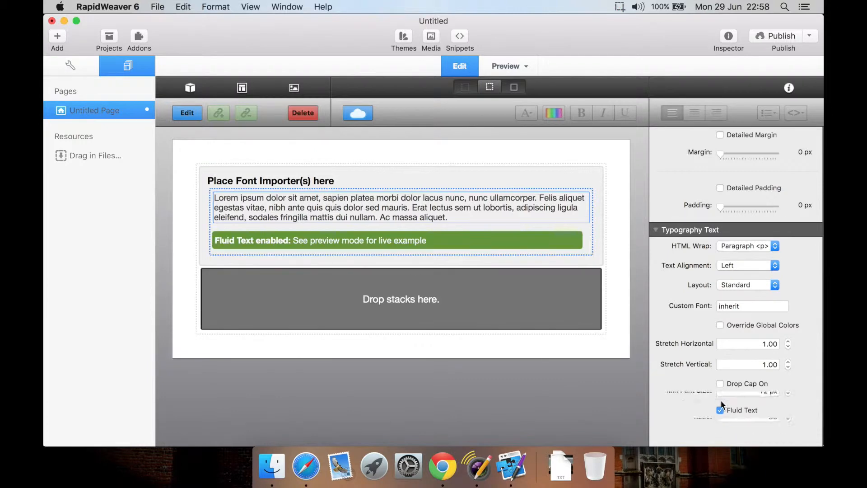
- Check the fluid text in the full-width and iPhone page previews, restore the Full Width preview and return to editing
{"action": "left_click", "coordinate": [509, 72]}
{"action": "scroll", "coordinate": [510, 264], "scroll_direction": "down", "scroll_amount": 5}
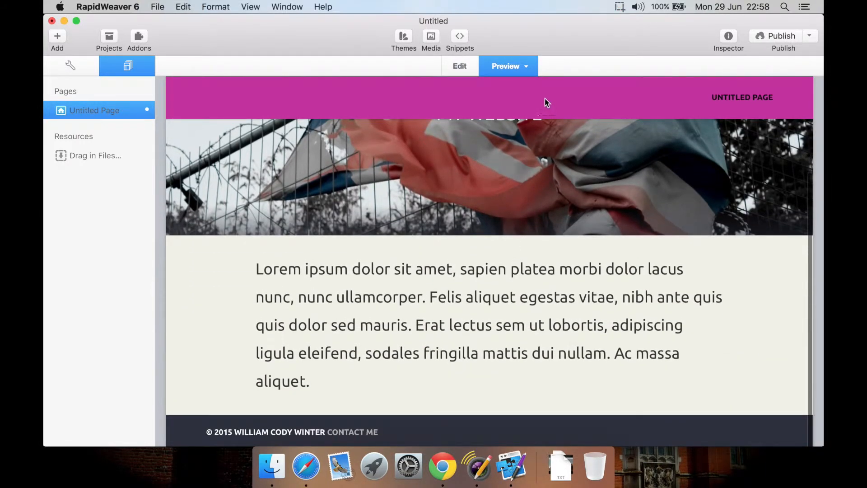
{"action": "left_click", "coordinate": [526, 68]}
{"action": "left_click", "coordinate": [515, 138]}
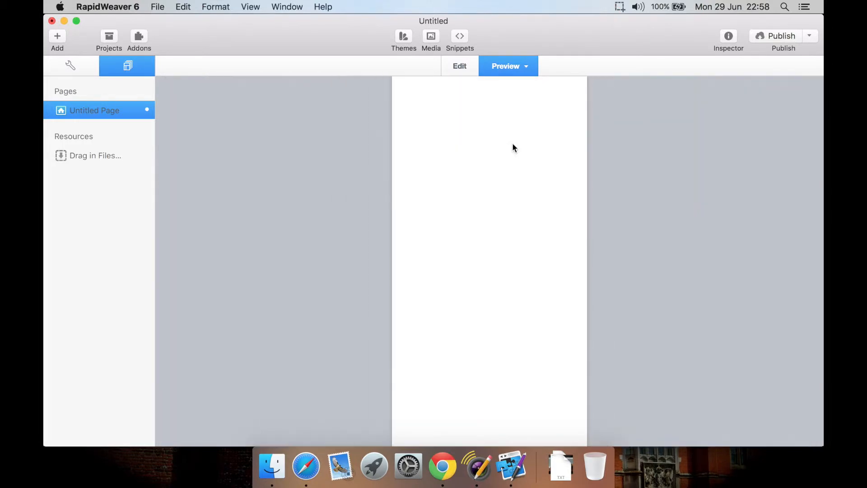
{"action": "left_click", "coordinate": [525, 68]}
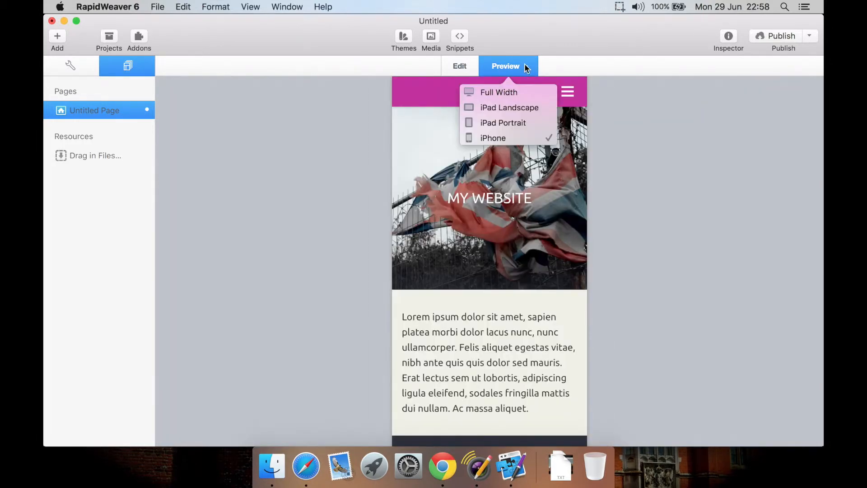
{"action": "left_click", "coordinate": [519, 93]}
{"action": "left_click", "coordinate": [470, 70]}
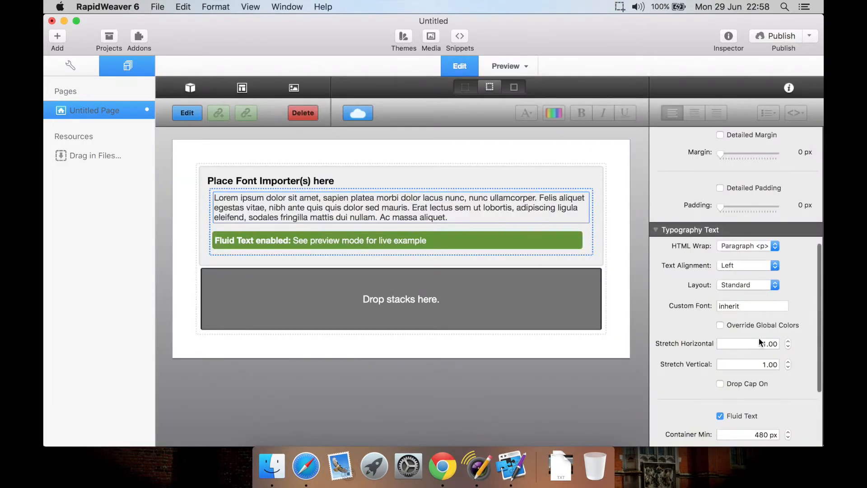
- Review the Fluid Text container, font size and ratio settings of the text stack and turn Fluid Text off
{"action": "scroll", "coordinate": [764, 343], "scroll_direction": "down", "scroll_amount": 5}
{"action": "scroll", "coordinate": [777, 367], "scroll_direction": "down", "scroll_amount": 2}
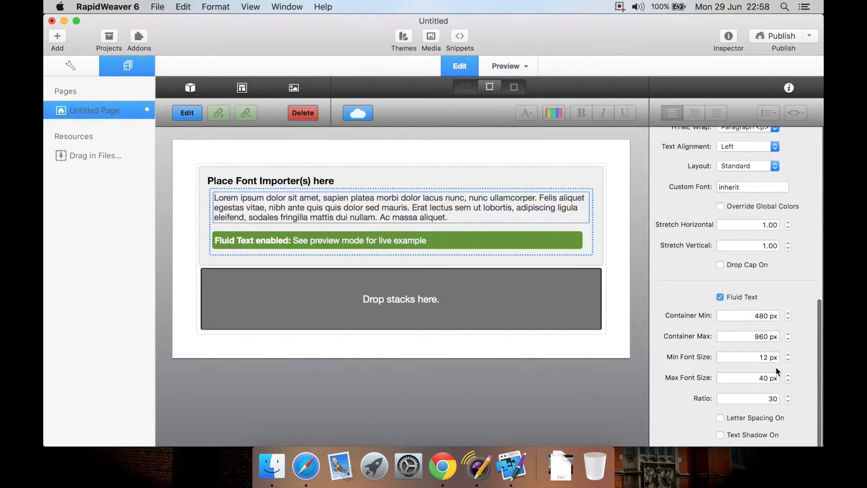
{"action": "left_click", "coordinate": [719, 296]}
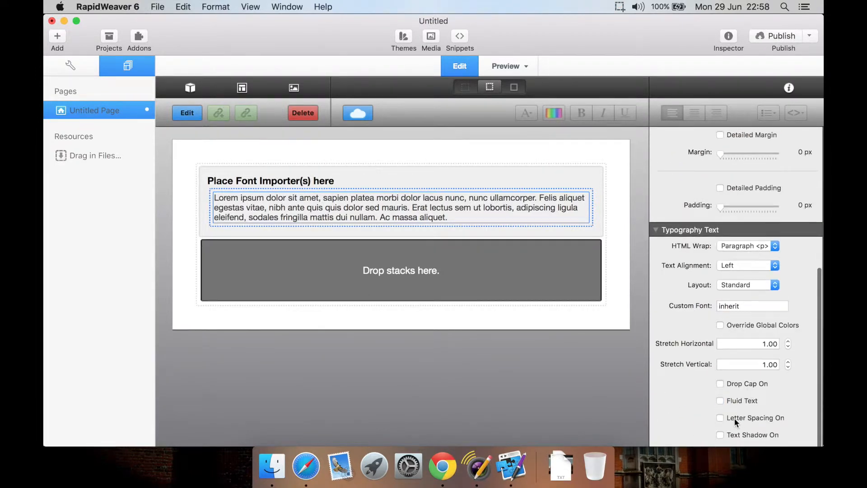
- Turn on Letter Spacing for the text stack to see its Spacing Distance setting, and turn it off again
{"action": "left_click", "coordinate": [720, 418]}
{"action": "scroll", "coordinate": [704, 418], "scroll_direction": "down", "scroll_amount": 2}
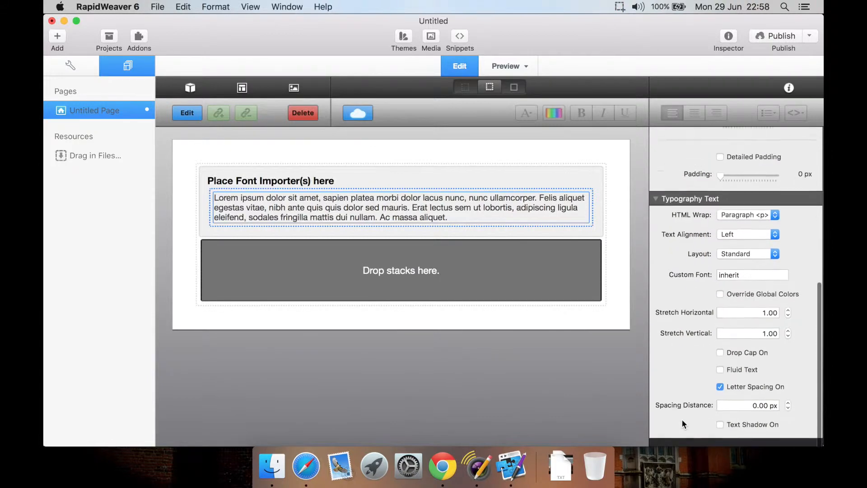
{"action": "left_click", "coordinate": [721, 398]}
- Turn on the text shadow with a horizontal offset of 3 px, a vertical offset of 4 px and a blur radius of 6 px
{"action": "left_click", "coordinate": [720, 434]}
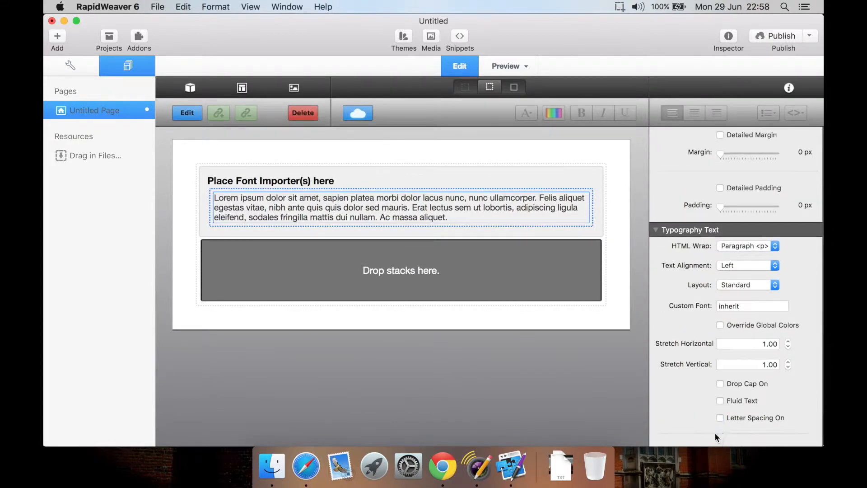
{"action": "scroll", "coordinate": [694, 421], "scroll_direction": "down", "scroll_amount": 5}
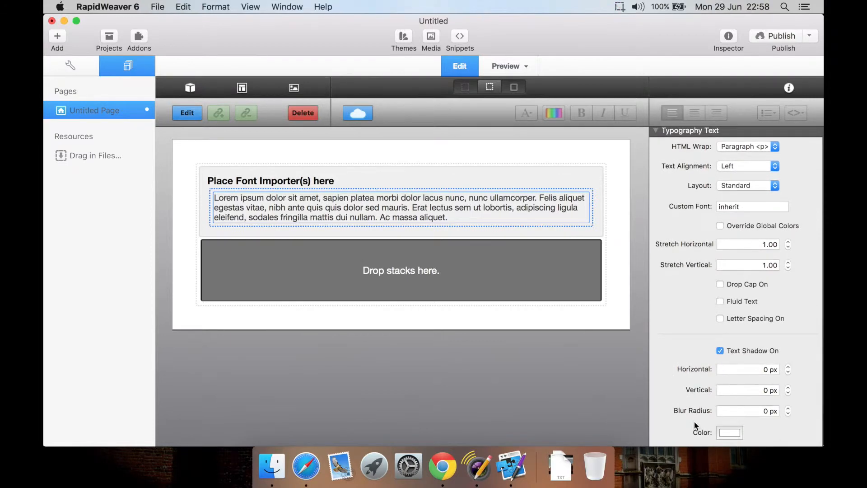
{"action": "left_click", "coordinate": [788, 367]}
{"action": "left_click", "coordinate": [789, 386]}
{"action": "left_click", "coordinate": [789, 387]}
{"action": "left_click", "coordinate": [789, 387]}
{"action": "left_click", "coordinate": [789, 387]}
{"action": "left_click", "coordinate": [787, 408]}
{"action": "left_click", "coordinate": [787, 408]}
{"action": "left_click", "coordinate": [787, 408]}
{"action": "left_click", "coordinate": [787, 408]}
{"action": "left_click", "coordinate": [787, 408]}
{"action": "left_click", "coordinate": [760, 372]}
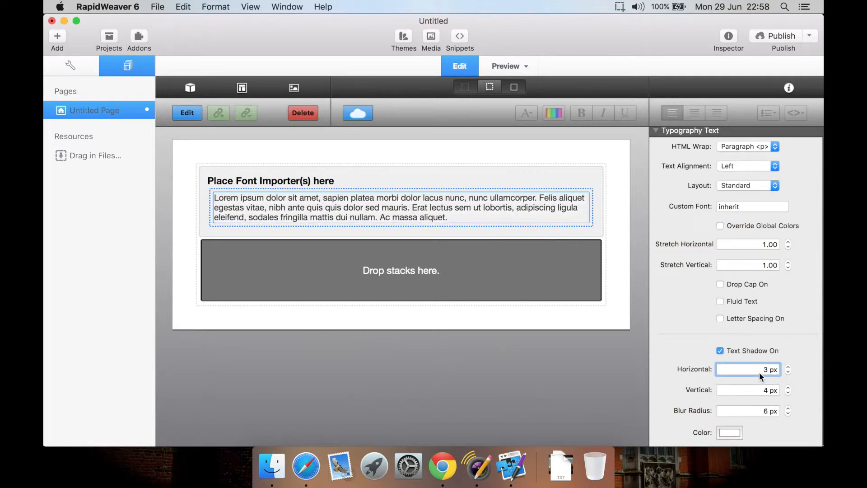
- Check the text shadow in the page preview and return to editing
{"action": "left_click", "coordinate": [509, 66]}
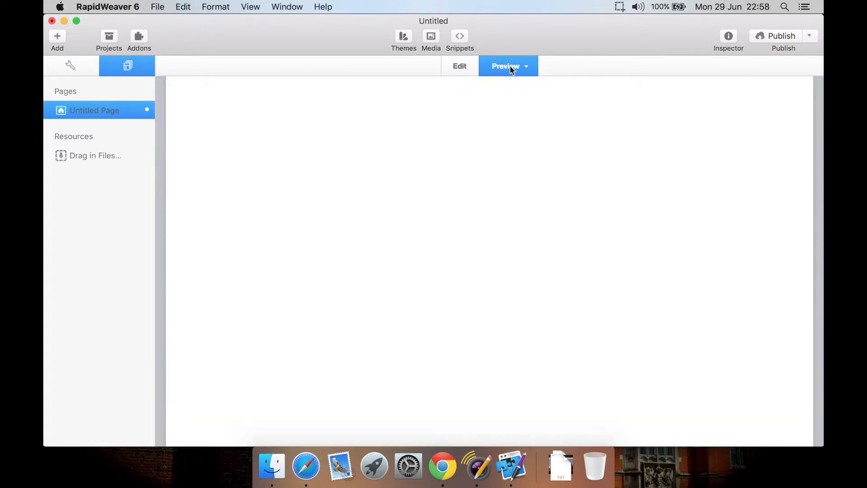
{"action": "scroll", "coordinate": [406, 232], "scroll_direction": "down", "scroll_amount": 2}
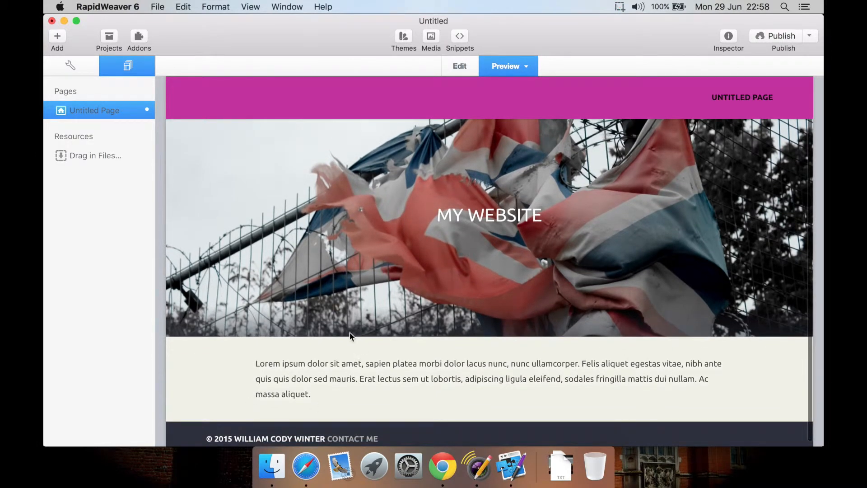
{"action": "left_click", "coordinate": [461, 66]}
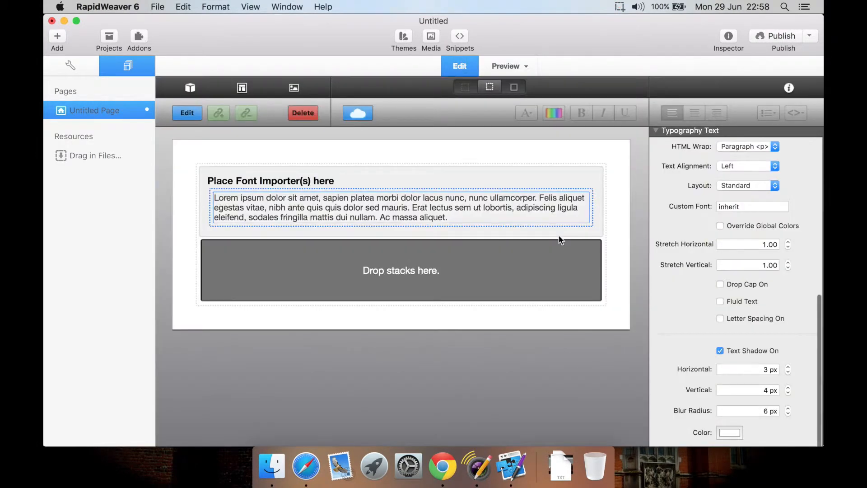
- Set the text shadow's color to black using the color wheel's brightness control
{"action": "left_click", "coordinate": [729, 432]}
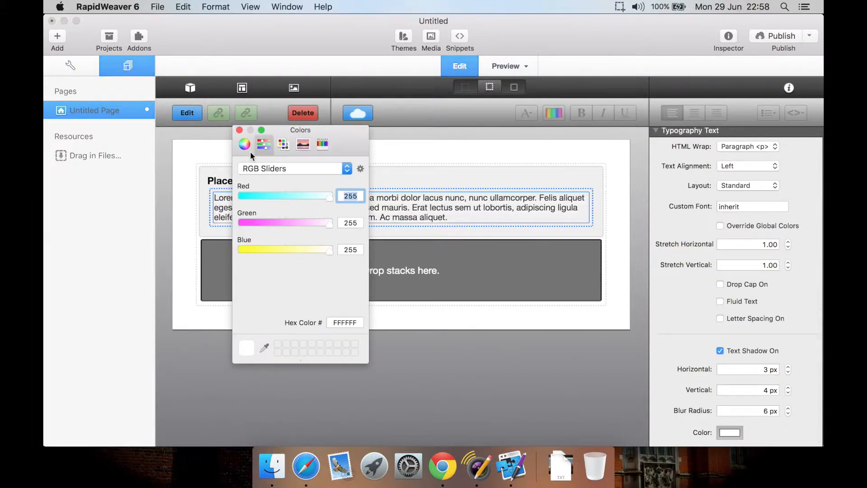
{"action": "left_click", "coordinate": [245, 144]}
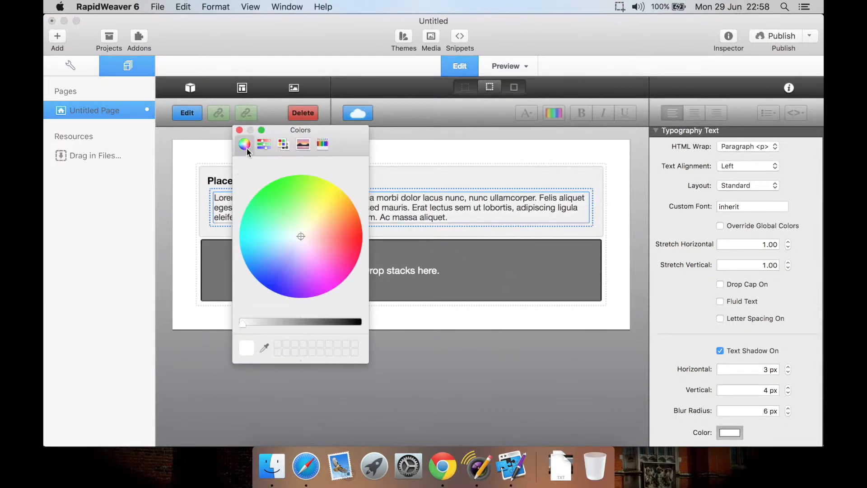
{"action": "left_click", "coordinate": [357, 321]}
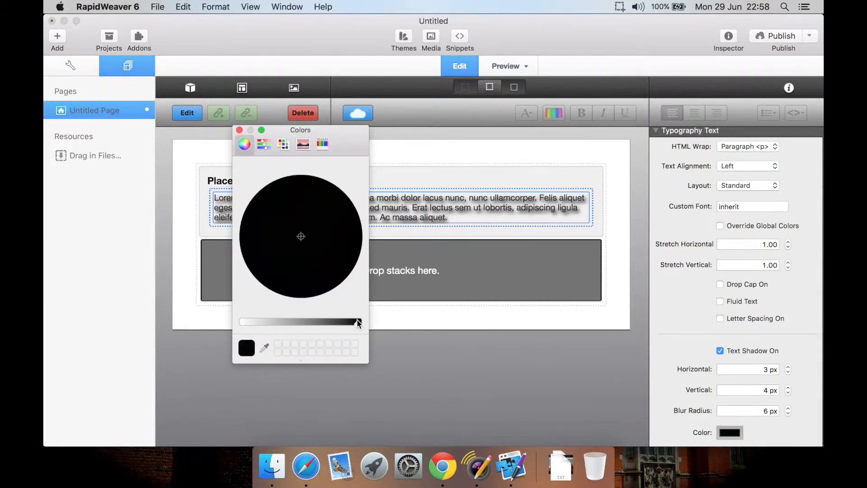
{"action": "left_click", "coordinate": [239, 130]}
- Check the black text shadow in the page preview, and turn the shadow off in the text stack's settings
{"action": "left_click", "coordinate": [501, 66]}
{"action": "scroll", "coordinate": [425, 184], "scroll_direction": "down", "scroll_amount": 2}
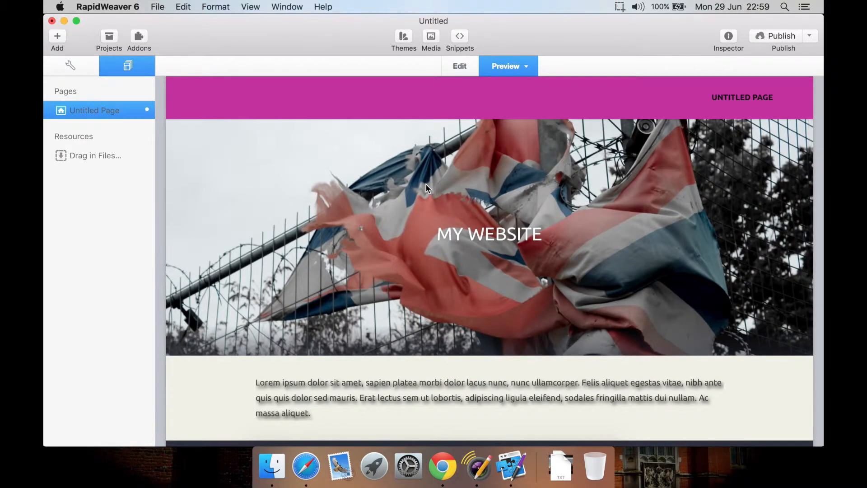
{"action": "left_click", "coordinate": [466, 67]}
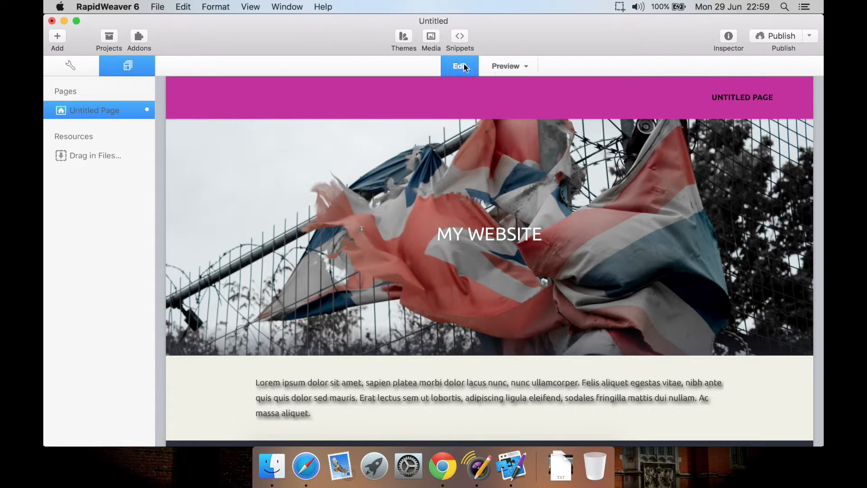
{"action": "left_click", "coordinate": [720, 351]}
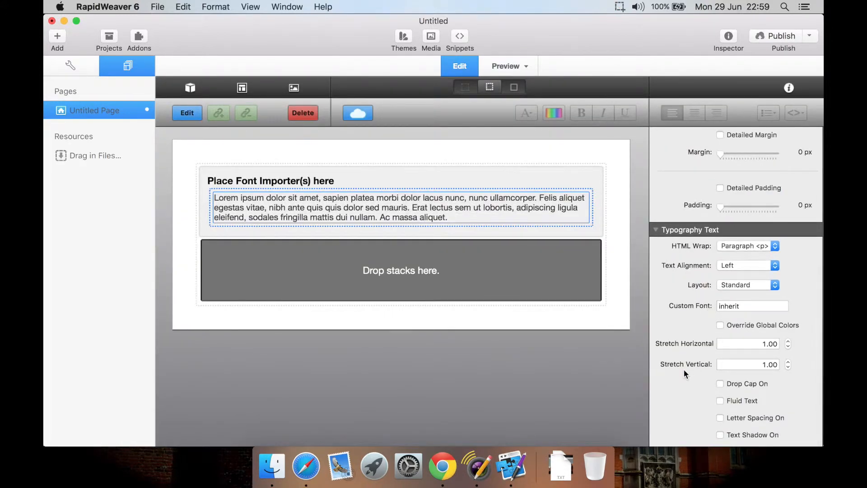
- Look at the Custom Font setting and the editable text content, and delete the Typography - Text stack
{"action": "left_click", "coordinate": [749, 305]}
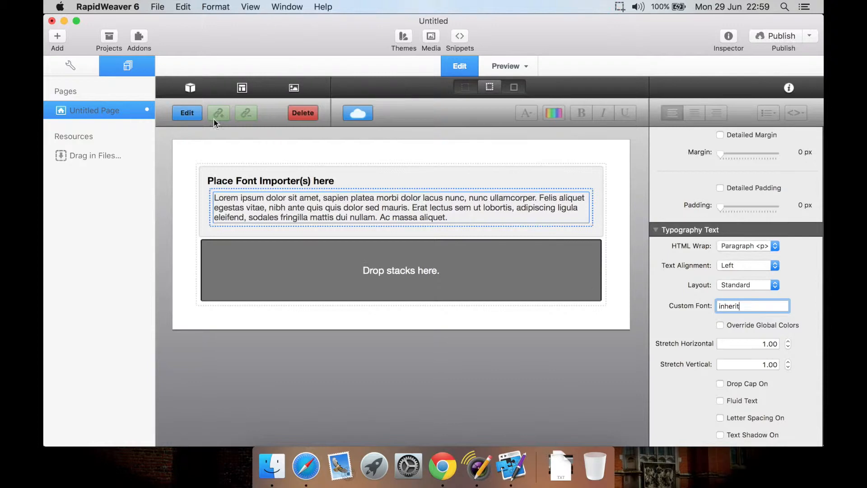
{"action": "double_click", "coordinate": [280, 212]}
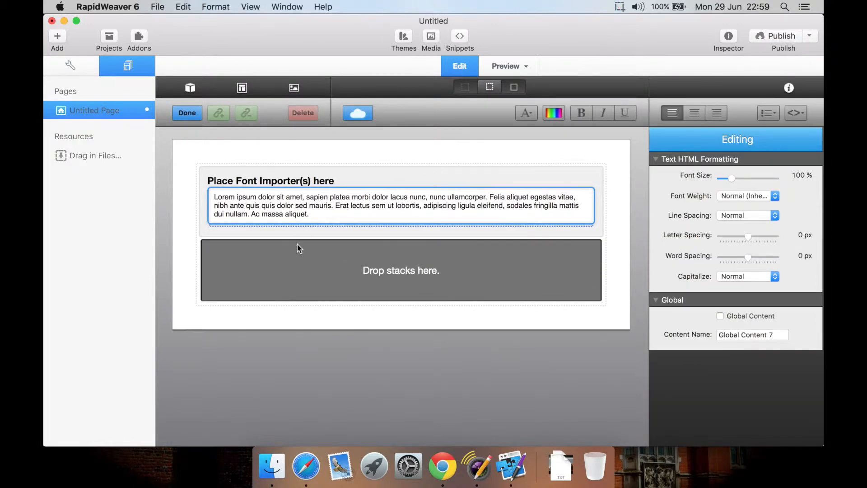
{"action": "left_click", "coordinate": [197, 228]}
{"action": "left_click", "coordinate": [245, 215]}
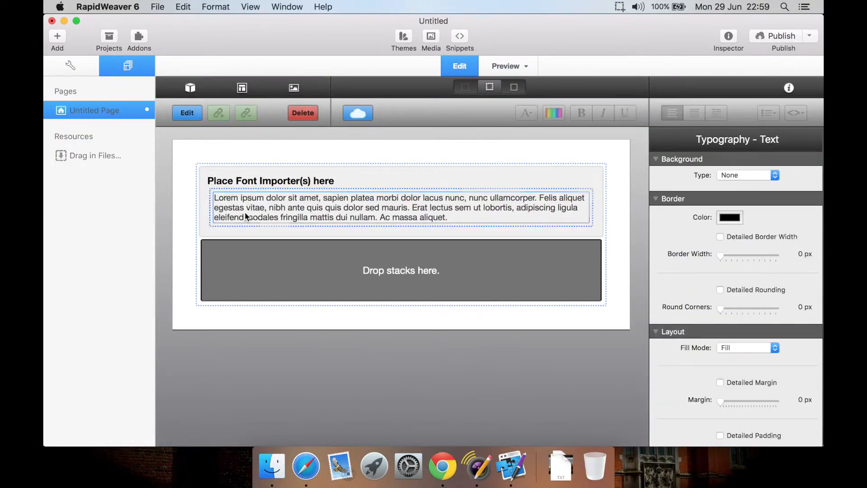
{"action": "key", "text": "Delete"}
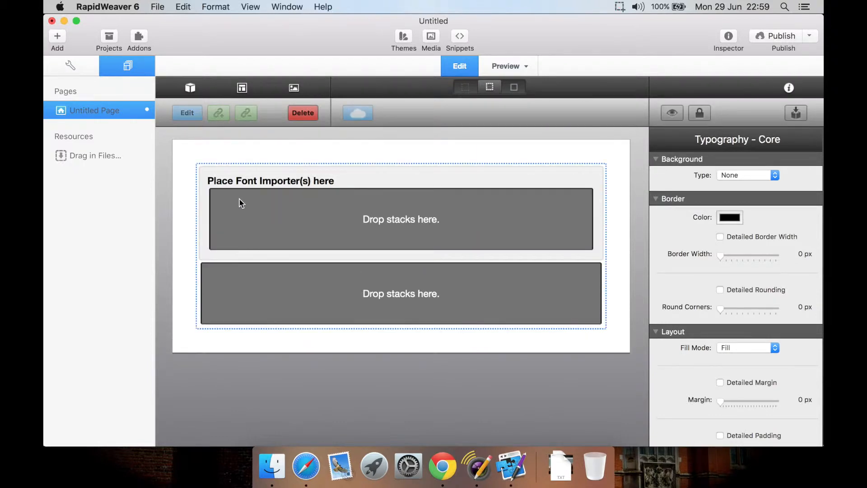
- Add a Typography - Font Importer stack to the "Place Font Importer(s) here" area and select it
{"action": "left_click", "coordinate": [186, 91]}
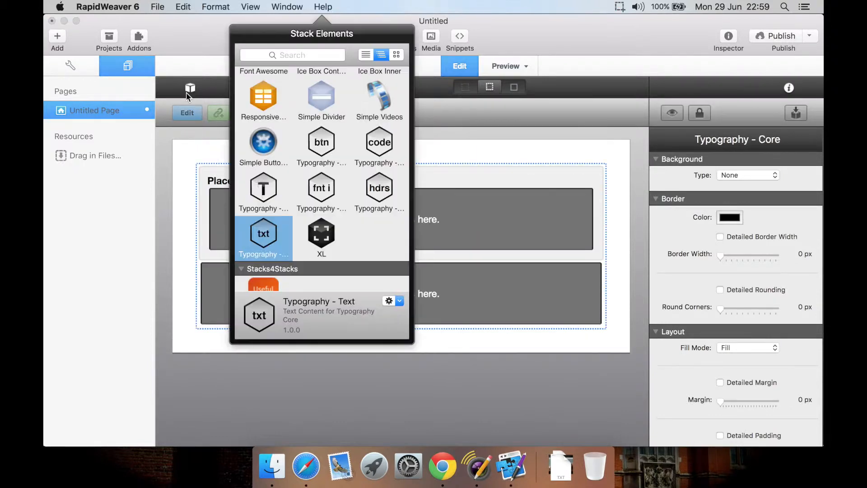
{"action": "left_click", "coordinate": [323, 192]}
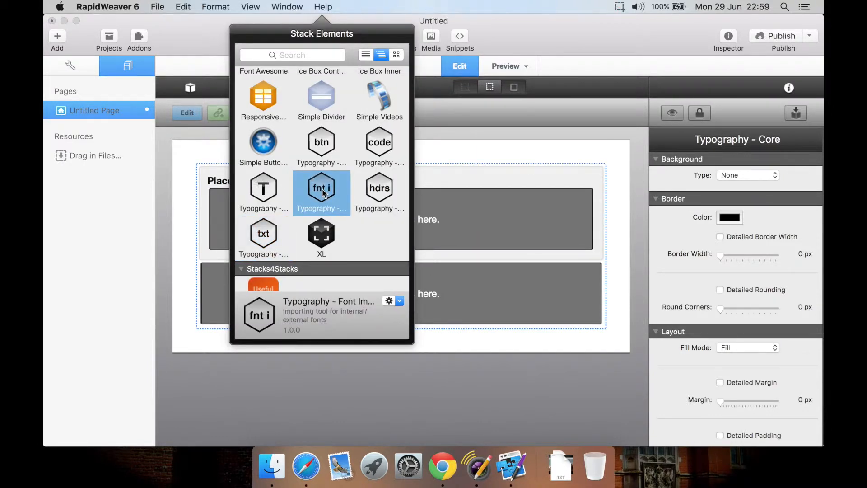
{"action": "left_click_drag", "start_coordinate": [323, 192], "coordinate": [465, 235]}
{"action": "left_click", "coordinate": [511, 233]}
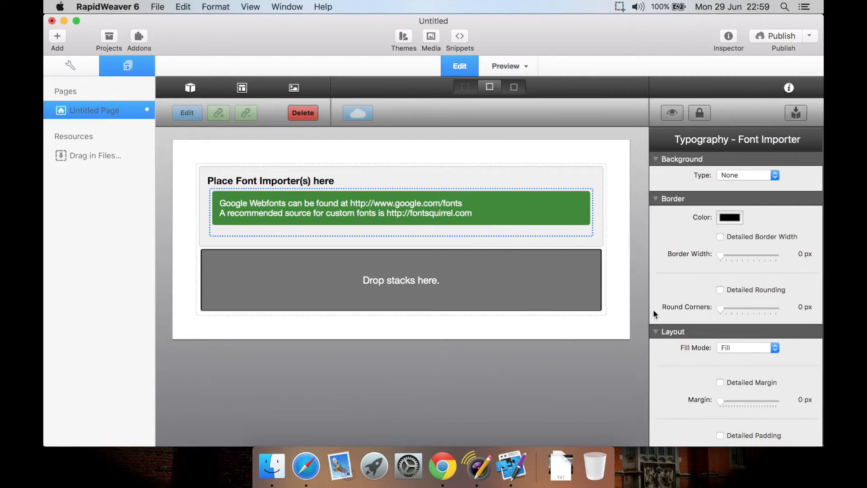
- Try the Import Google Font option of the Font Importer, look at its Google Webfont field, and turn it off again
{"action": "scroll", "coordinate": [669, 343], "scroll_direction": "down", "scroll_amount": 3}
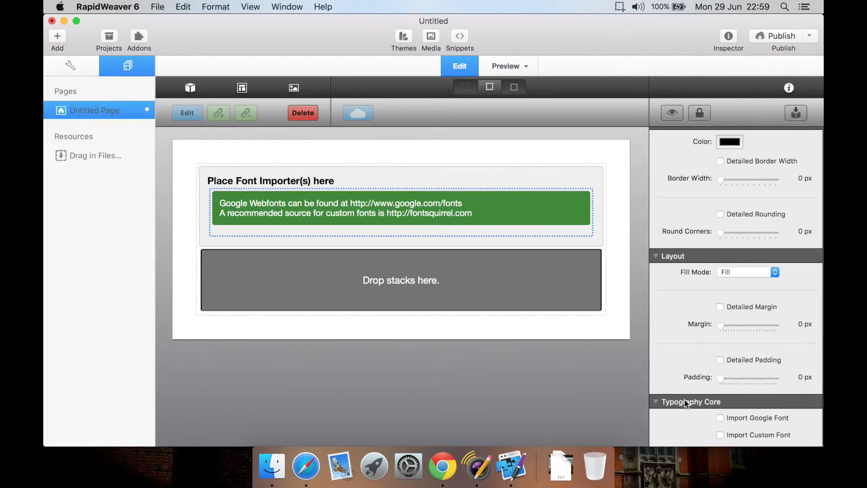
{"action": "left_click", "coordinate": [720, 417]}
{"action": "scroll", "coordinate": [666, 410], "scroll_direction": "down", "scroll_amount": 3}
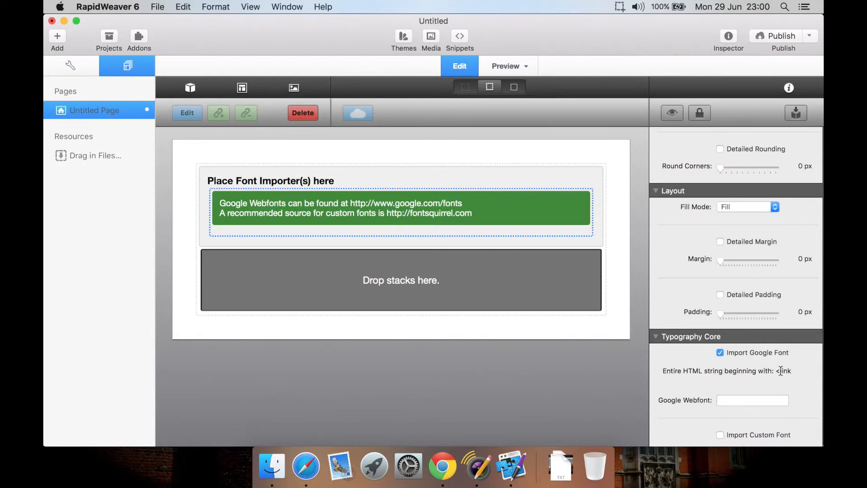
{"action": "left_click", "coordinate": [731, 398]}
{"action": "left_click", "coordinate": [721, 353]}
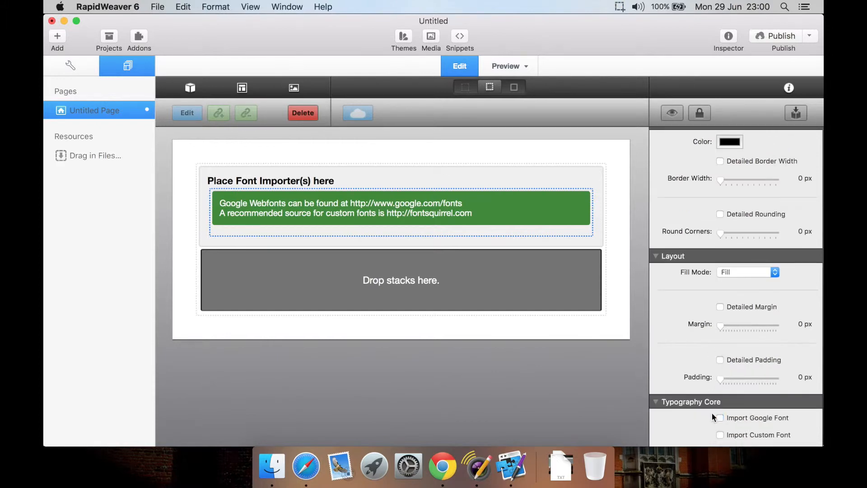
- Try the Import Custom Font option, look at its Font Filename and Font Name fields, and turn it off again
{"action": "left_click", "coordinate": [720, 435]}
{"action": "scroll", "coordinate": [684, 398], "scroll_direction": "down", "scroll_amount": 5}
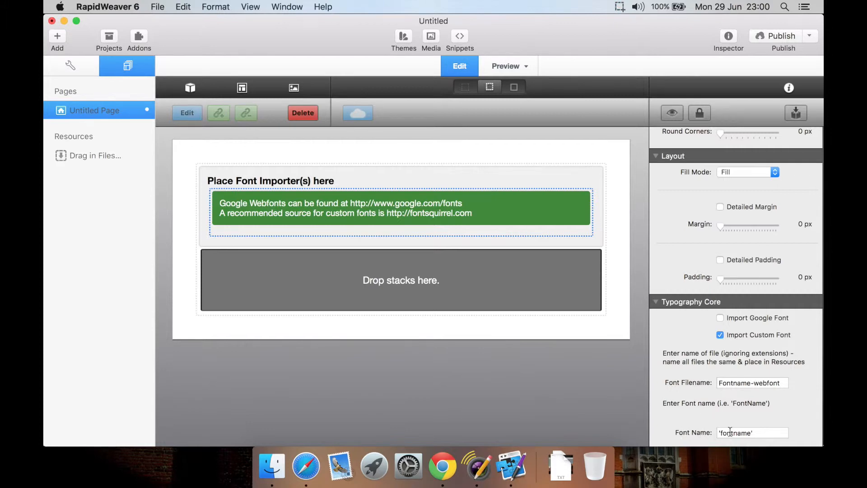
{"action": "left_click", "coordinate": [760, 433]}
{"action": "left_click", "coordinate": [748, 383]}
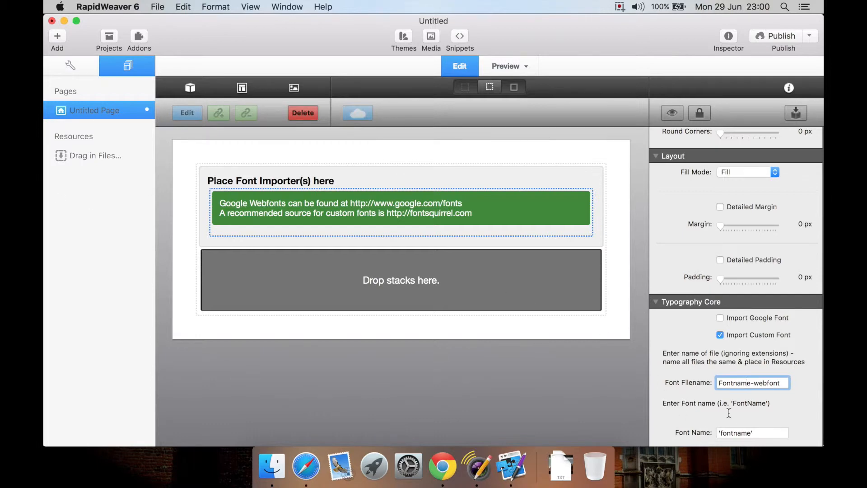
{"action": "left_click", "coordinate": [721, 337]}
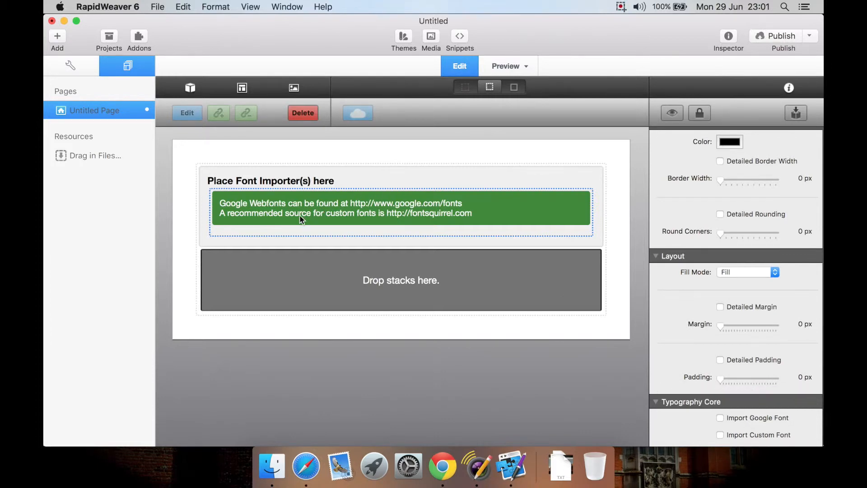
- Delete the Font Importer stack and add a Typography - Code stack to the "Place Font Importer(s) here" area
{"action": "key", "text": "Delete"}
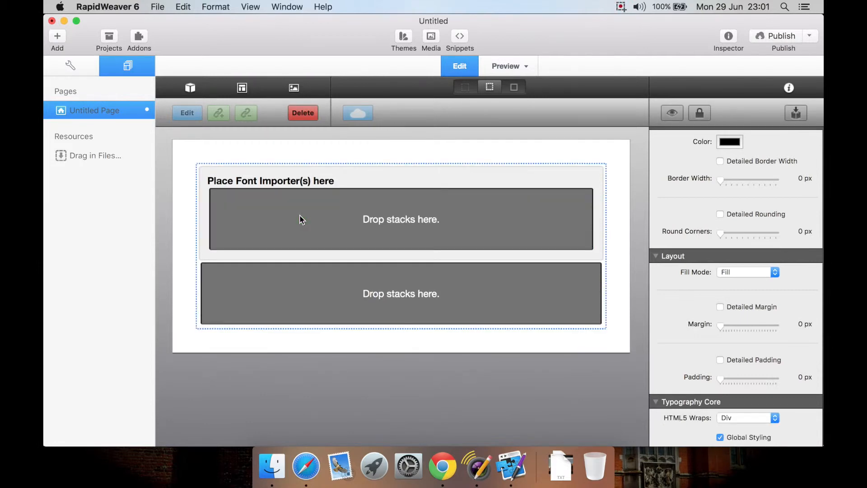
{"action": "left_click", "coordinate": [187, 91]}
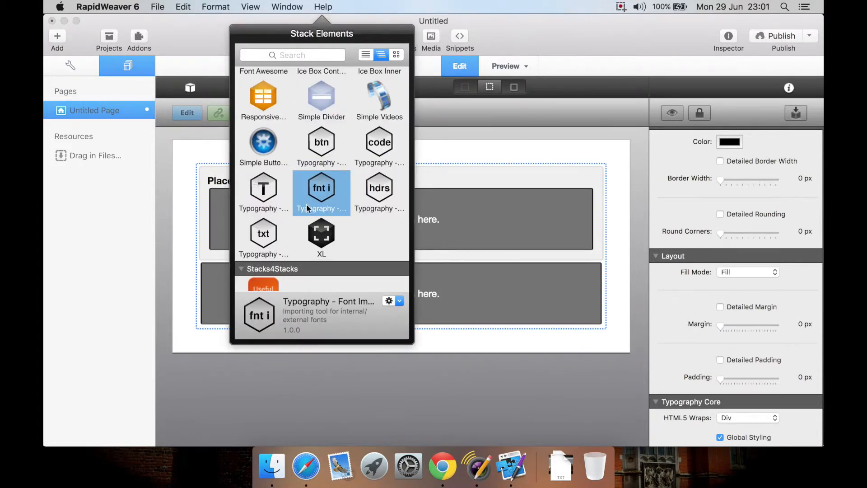
{"action": "left_click", "coordinate": [335, 151]}
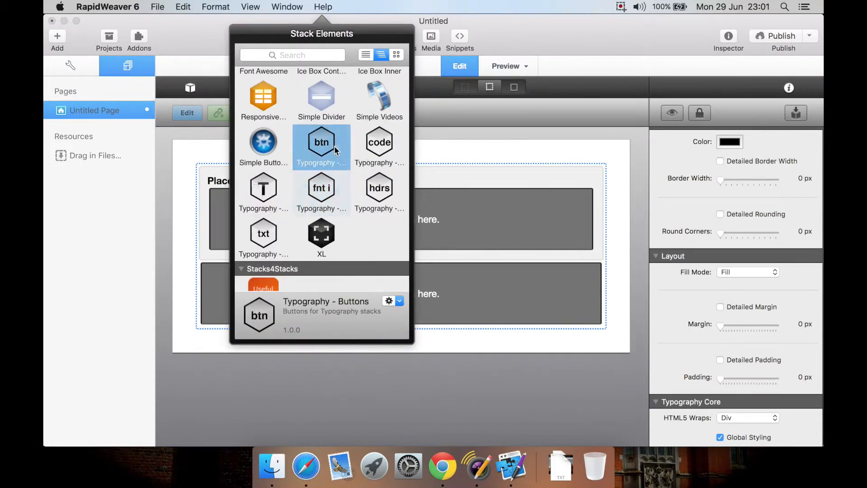
{"action": "left_click", "coordinate": [379, 151]}
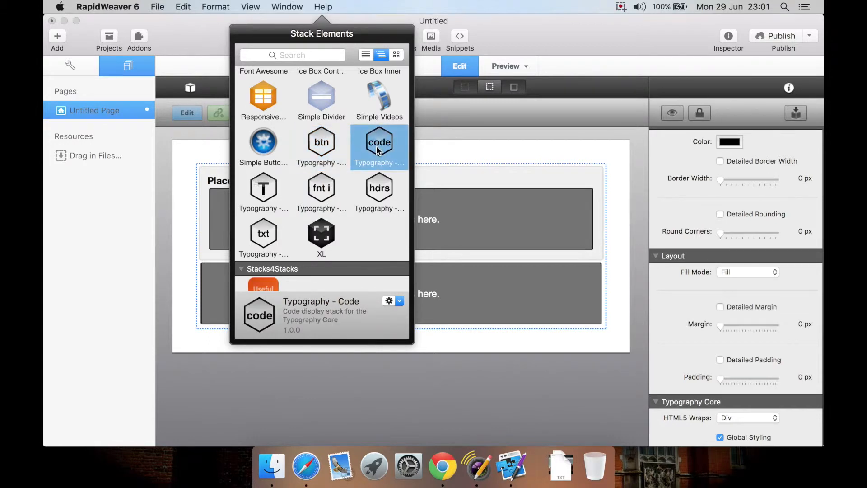
{"action": "left_click", "coordinate": [374, 189]}
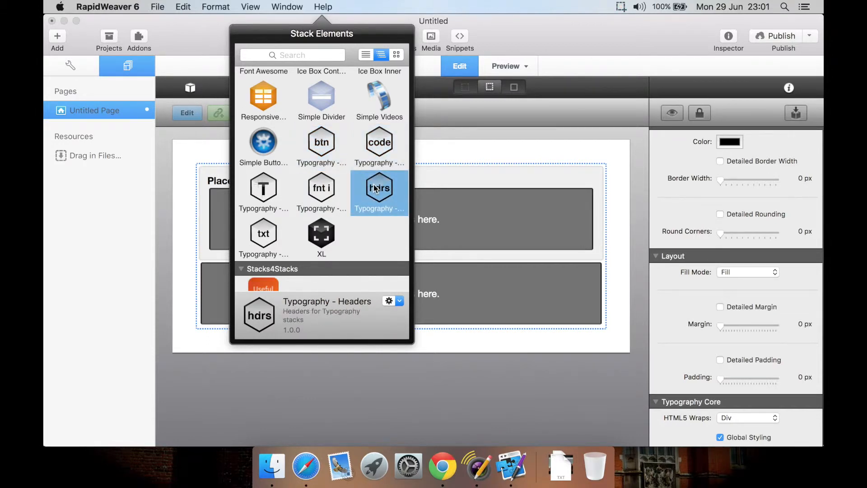
{"action": "left_click", "coordinate": [374, 151]}
{"action": "left_click_drag", "start_coordinate": [373, 150], "coordinate": [481, 214]}
- Look at the Code stack's editable default HTML and preview how the code is displayed on the page
{"action": "left_click", "coordinate": [535, 258]}
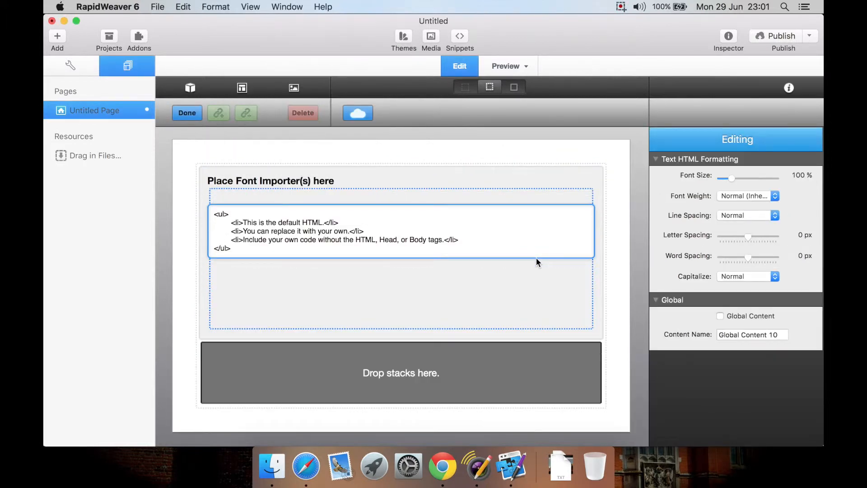
{"action": "left_click", "coordinate": [497, 270]}
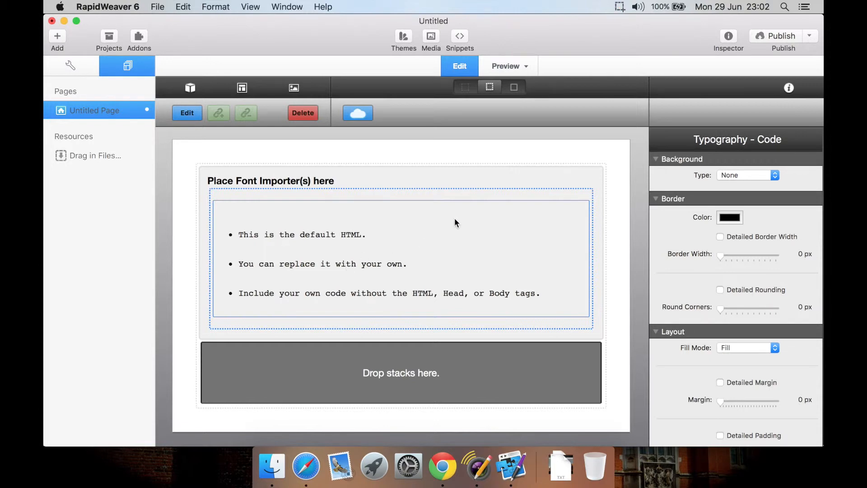
{"action": "left_click", "coordinate": [500, 75]}
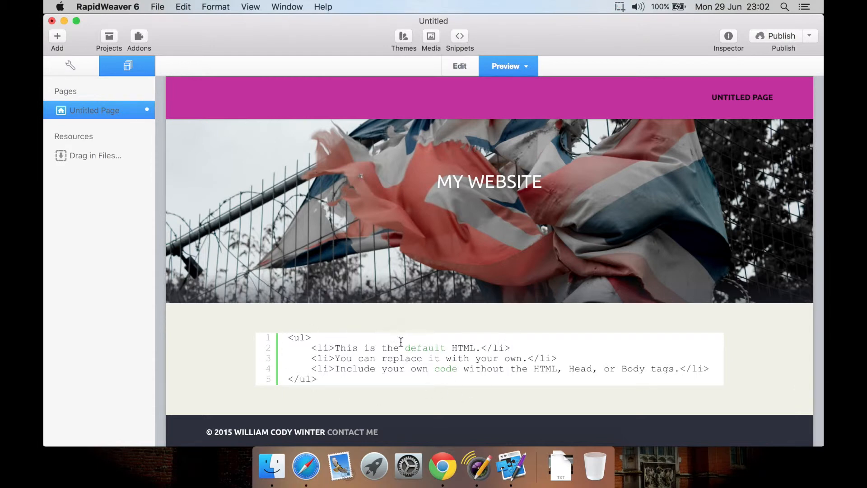
{"action": "left_click", "coordinate": [461, 66]}
- Set the Code stack's Brushes option to HTML, XML, XHTML, XSLT
{"action": "scroll", "coordinate": [661, 311], "scroll_direction": "down", "scroll_amount": 5}
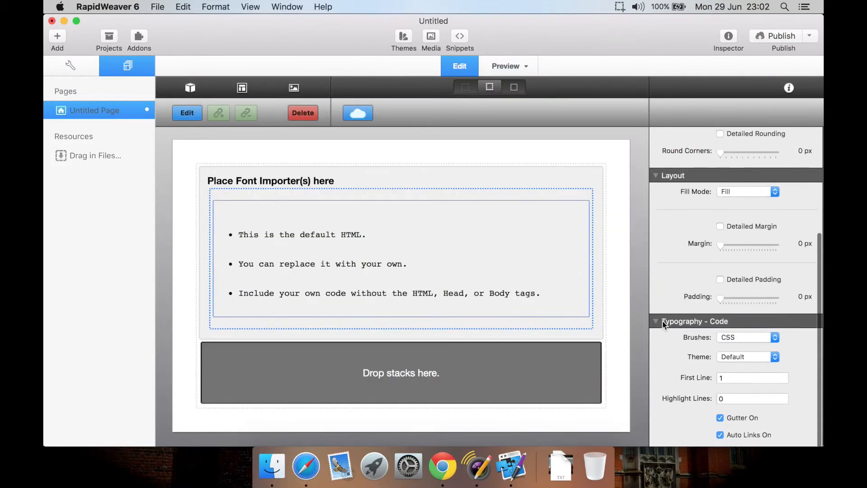
{"action": "left_click", "coordinate": [746, 332]}
{"action": "left_click", "coordinate": [700, 338]}
{"action": "left_click", "coordinate": [754, 337]}
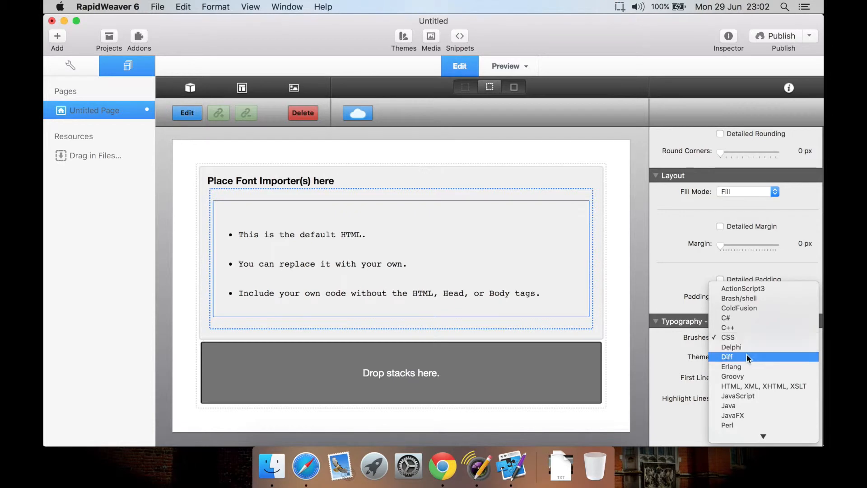
{"action": "scroll", "coordinate": [748, 357], "scroll_direction": "down", "scroll_amount": 4}
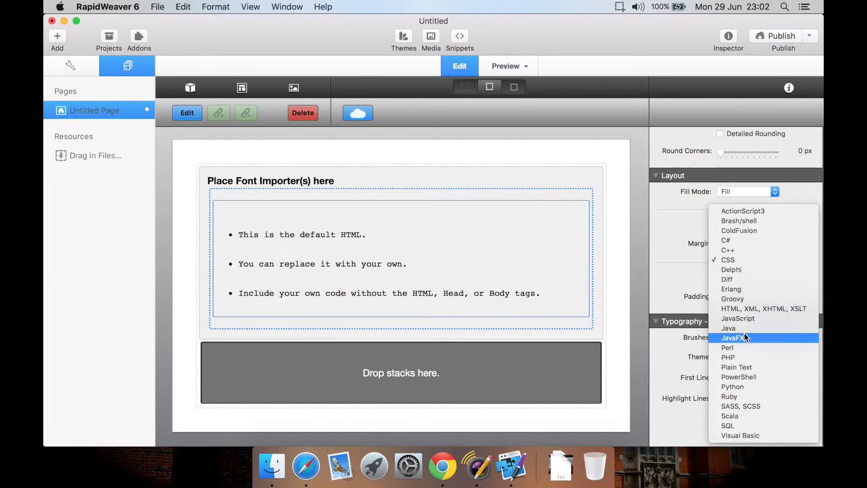
{"action": "left_click", "coordinate": [744, 309]}
- Look through the Code stack's Theme choices and preview the HTML syntax highlighting in the Default theme
{"action": "left_click", "coordinate": [737, 357]}
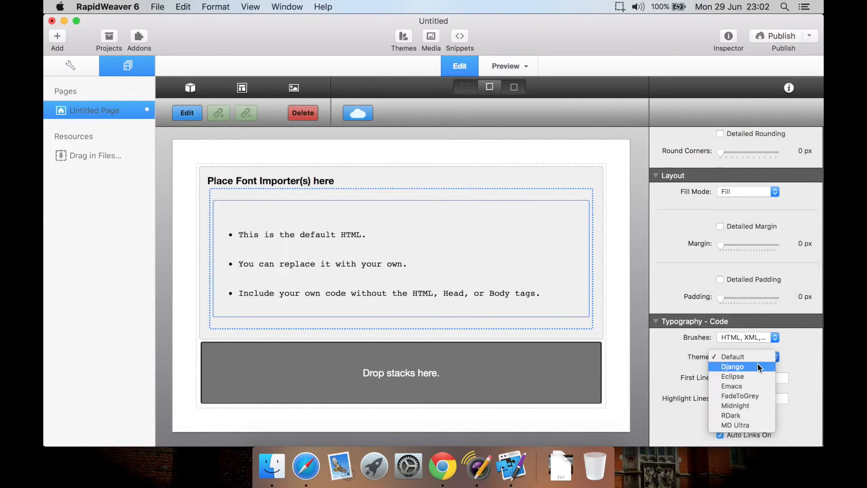
{"action": "left_click", "coordinate": [692, 377]}
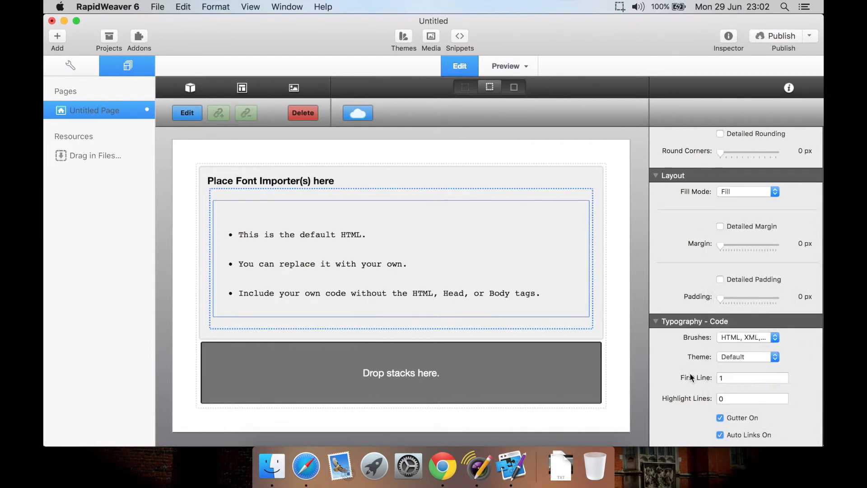
{"action": "left_click", "coordinate": [507, 67]}
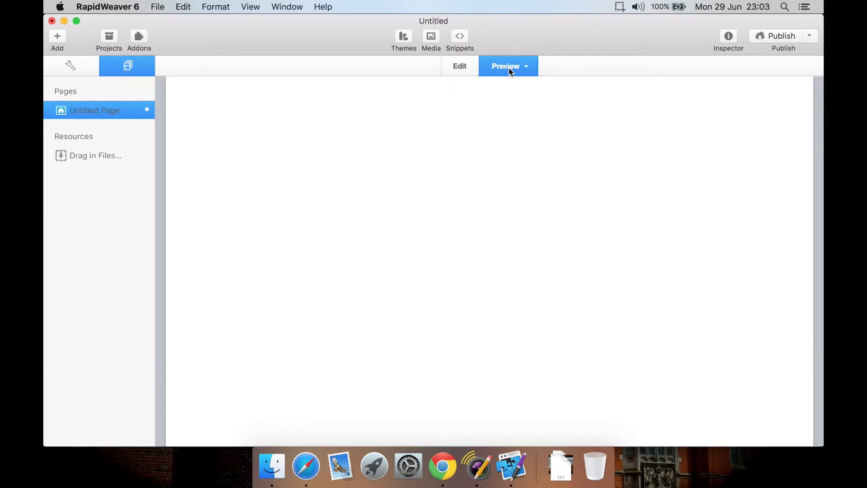
{"action": "scroll", "coordinate": [430, 217], "scroll_direction": "down", "scroll_amount": 1}
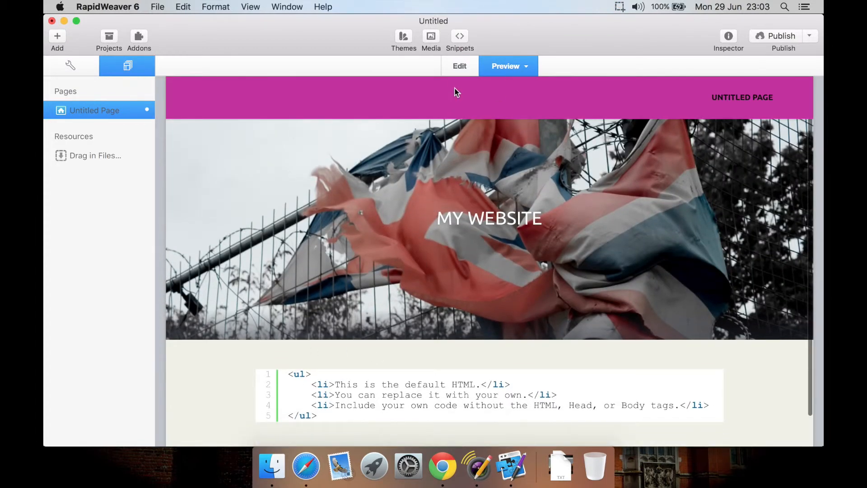
{"action": "left_click", "coordinate": [455, 75]}
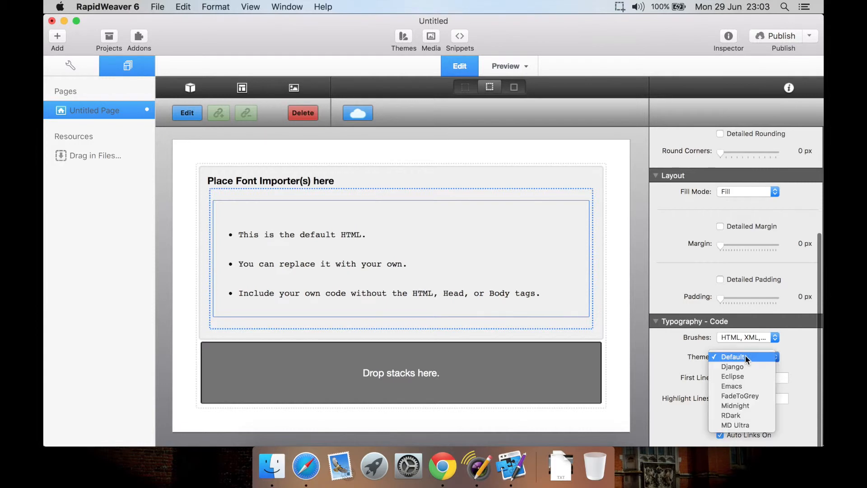
- Try the Django theme on the Code stack and preview the page
{"action": "left_click", "coordinate": [746, 355]}
{"action": "left_click", "coordinate": [746, 366]}
{"action": "left_click", "coordinate": [513, 67]}
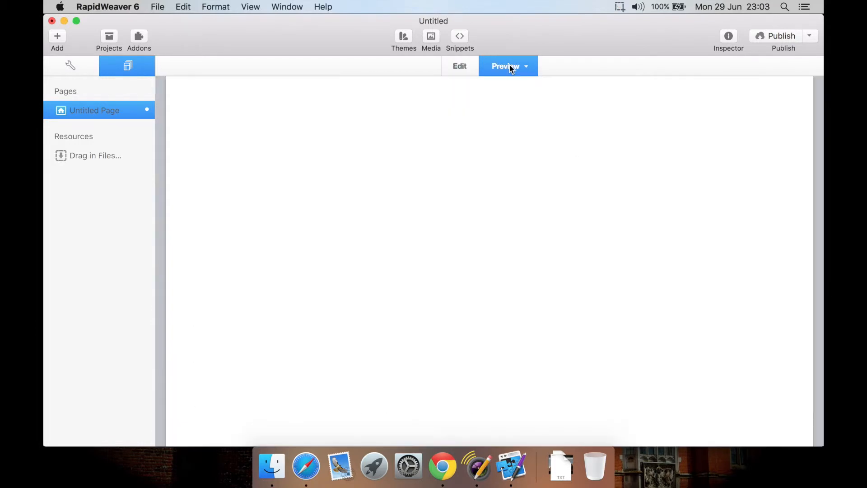
{"action": "scroll", "coordinate": [409, 128], "scroll_direction": "down", "scroll_amount": 2}
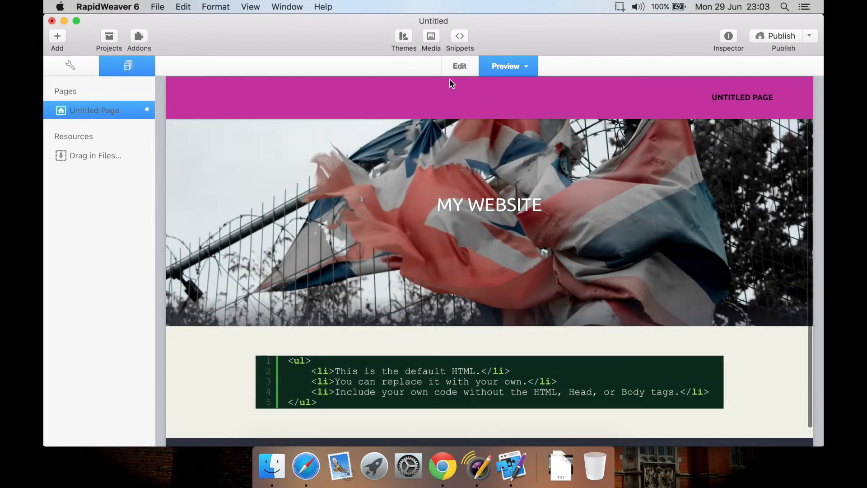
{"action": "left_click", "coordinate": [456, 67]}
- Try the Eclipse theme on the Code stack and preview the page
{"action": "left_click", "coordinate": [739, 358]}
{"action": "left_click", "coordinate": [746, 367]}
{"action": "left_click", "coordinate": [508, 67]}
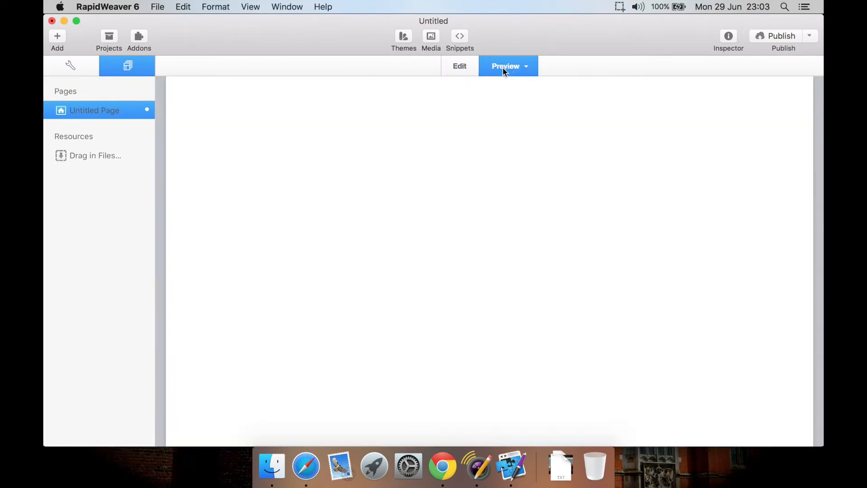
{"action": "scroll", "coordinate": [463, 85], "scroll_direction": "down", "scroll_amount": 2}
{"action": "left_click", "coordinate": [461, 66]}
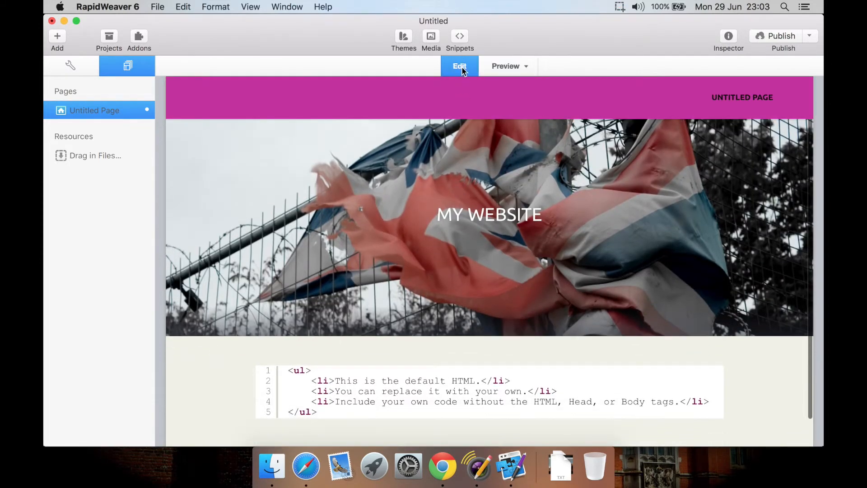
- Try the Emacs theme on the Code stack and preview the page
{"action": "left_click", "coordinate": [748, 353]}
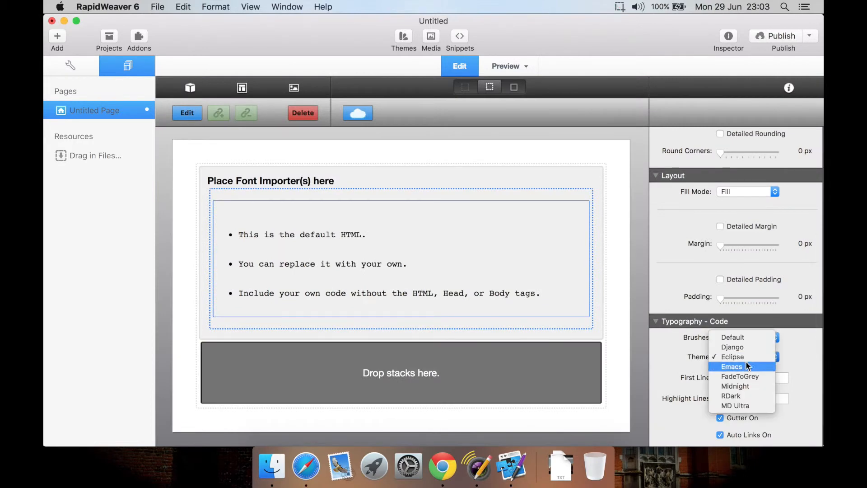
{"action": "left_click", "coordinate": [747, 367]}
{"action": "left_click", "coordinate": [508, 67]}
{"action": "scroll", "coordinate": [429, 216], "scroll_direction": "down", "scroll_amount": 2}
{"action": "left_click", "coordinate": [460, 67]}
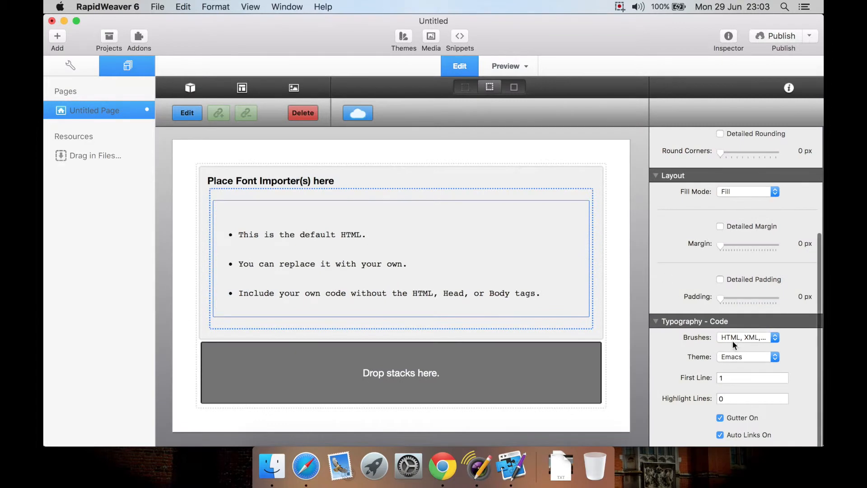
- Try the FadeToGrey theme on the Code stack and preview the page
{"action": "left_click", "coordinate": [746, 353]}
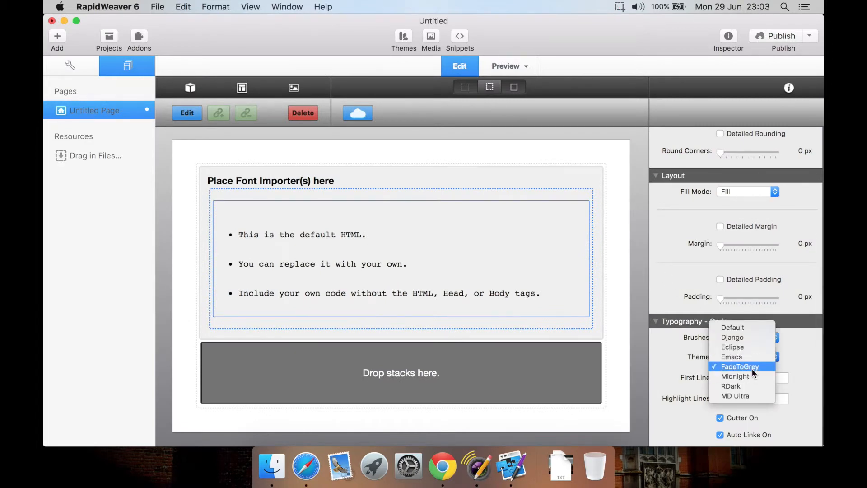
{"action": "left_click", "coordinate": [752, 367]}
{"action": "left_click", "coordinate": [497, 66]}
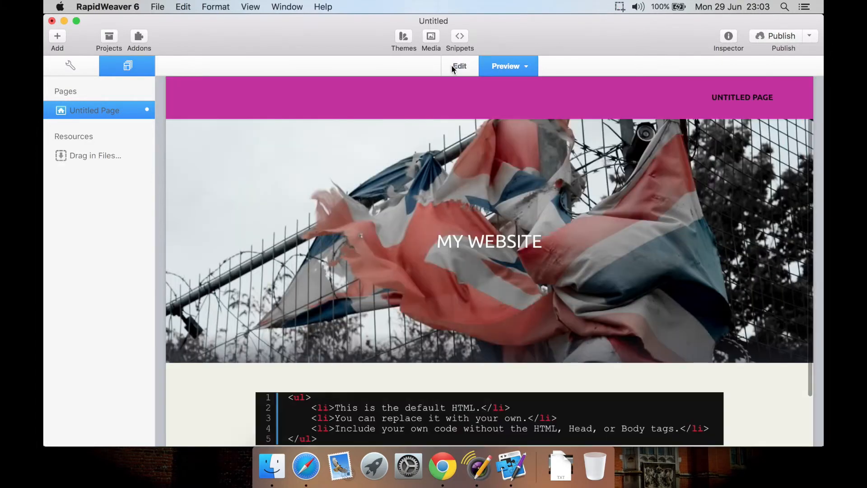
{"action": "left_click", "coordinate": [461, 67]}
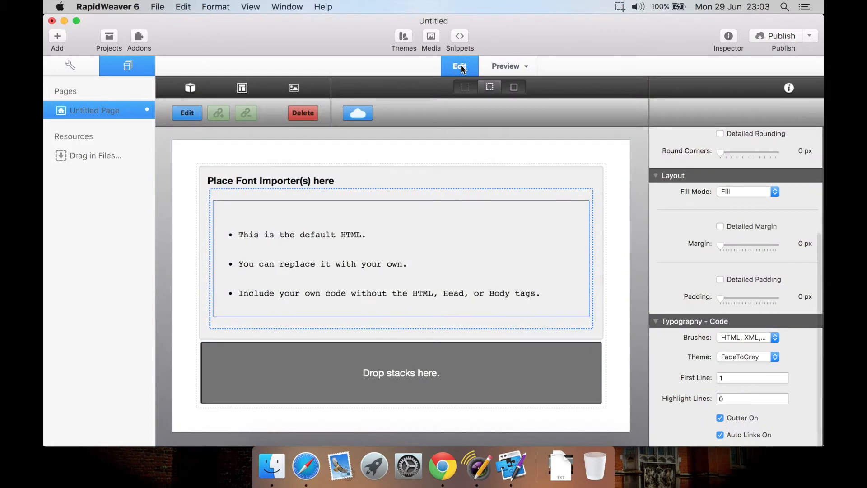
- Try the Midnight theme on the Code stack and preview the page
{"action": "left_click", "coordinate": [754, 355]}
{"action": "left_click", "coordinate": [751, 364]}
{"action": "left_click", "coordinate": [498, 61]}
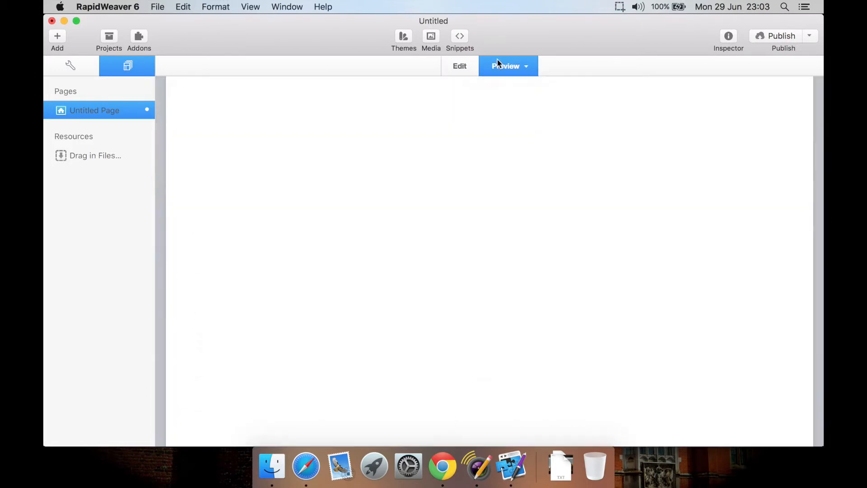
{"action": "scroll", "coordinate": [470, 154], "scroll_direction": "down", "scroll_amount": 1}
{"action": "left_click", "coordinate": [461, 68]}
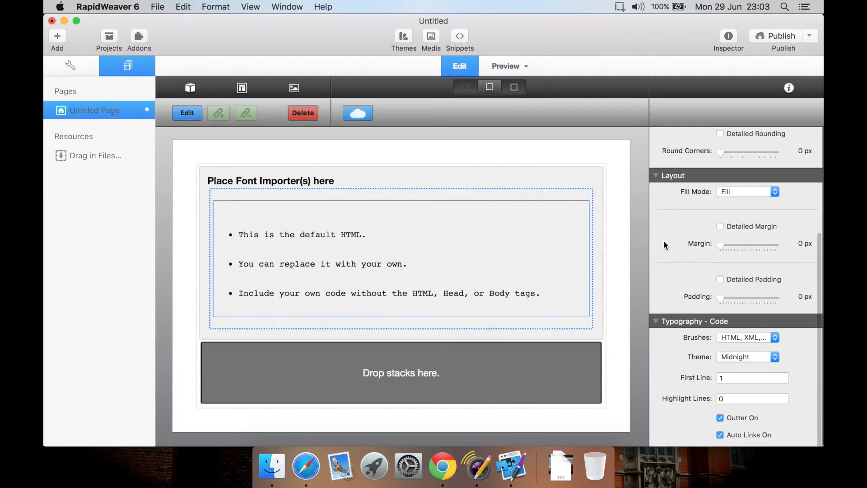
- Try the RDark theme on the Code stack and preview the page
{"action": "left_click", "coordinate": [750, 353]}
{"action": "left_click", "coordinate": [742, 366]}
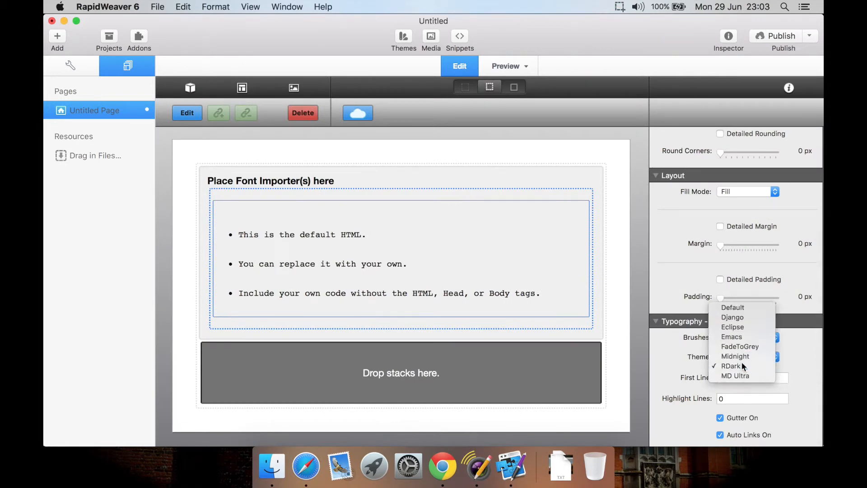
{"action": "left_click", "coordinate": [500, 65]}
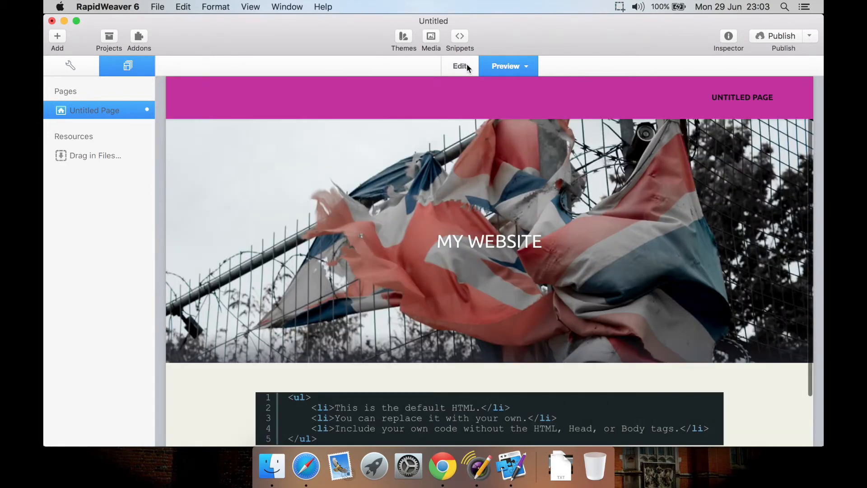
{"action": "left_click", "coordinate": [458, 65]}
- Try the MD Ultra theme on the Code stack in the page preview, and set the theme back to Default
{"action": "left_click", "coordinate": [758, 356]}
{"action": "left_click", "coordinate": [760, 364]}
{"action": "left_click", "coordinate": [501, 68]}
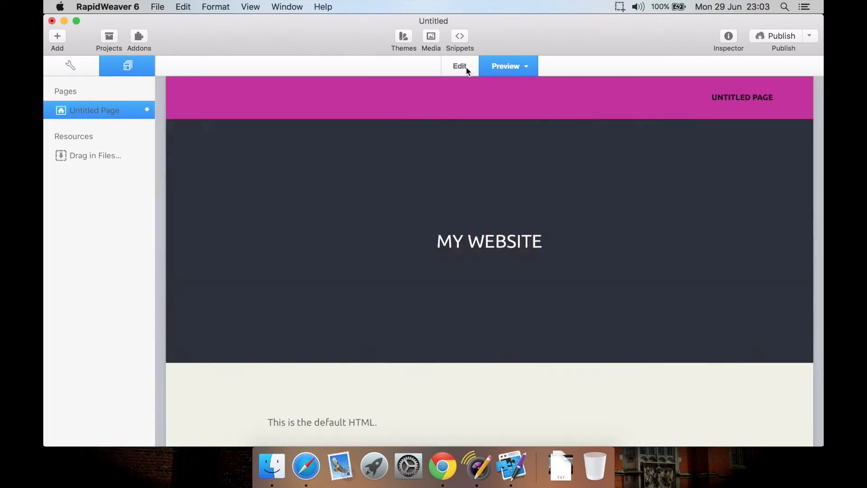
{"action": "left_click", "coordinate": [468, 66]}
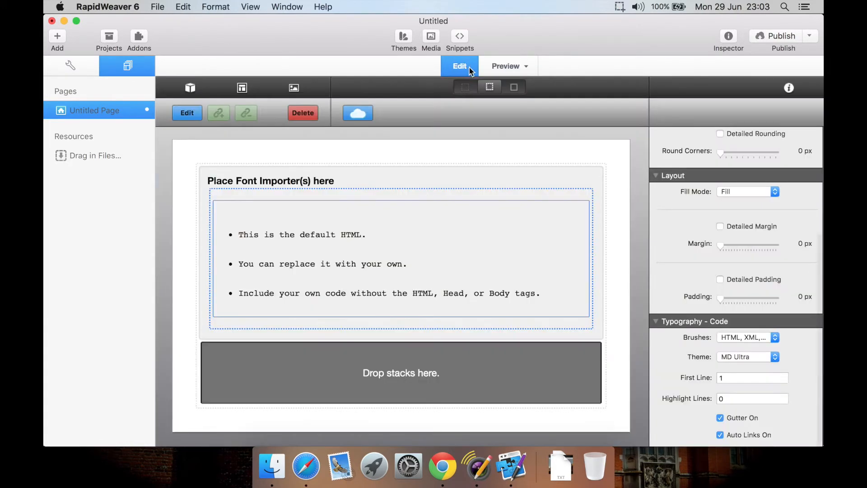
{"action": "left_click", "coordinate": [755, 354]}
{"action": "left_click", "coordinate": [731, 289]}
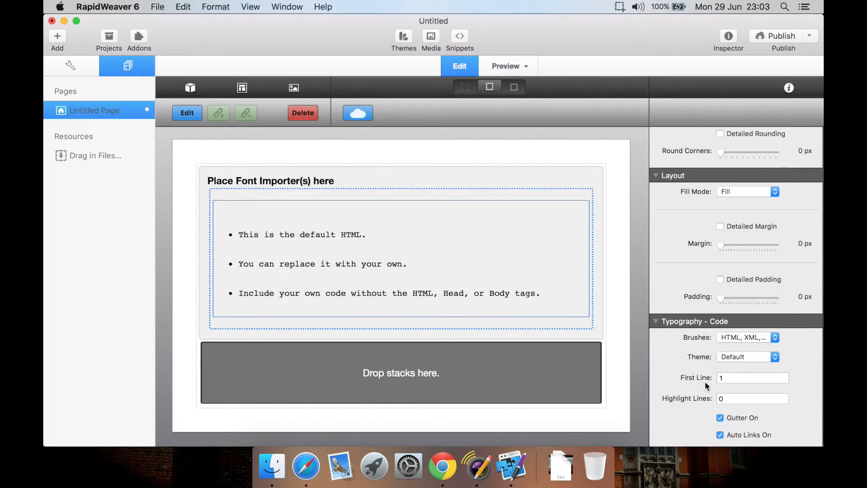
- Look at the Code stack's First Line, Highlight Lines, Gutter On and Auto Links On options
{"action": "left_click", "coordinate": [740, 379]}
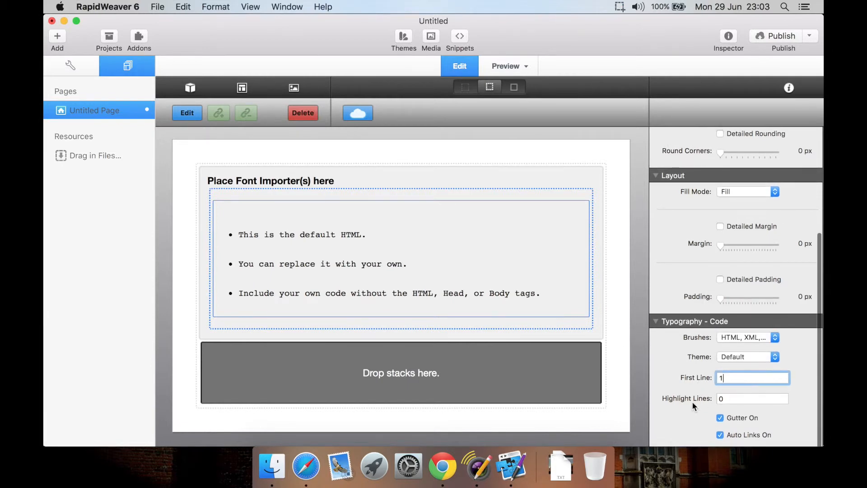
{"action": "left_click", "coordinate": [747, 399]}
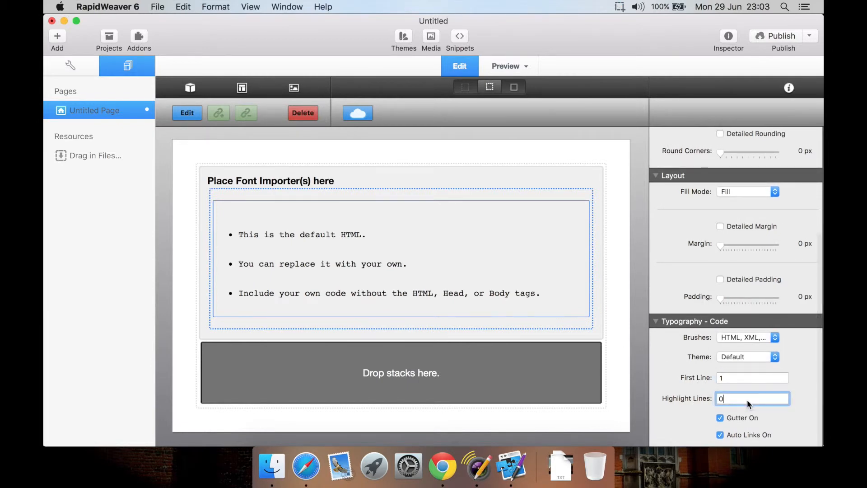
{"action": "left_click", "coordinate": [721, 435]}
{"action": "left_click", "coordinate": [720, 415]}
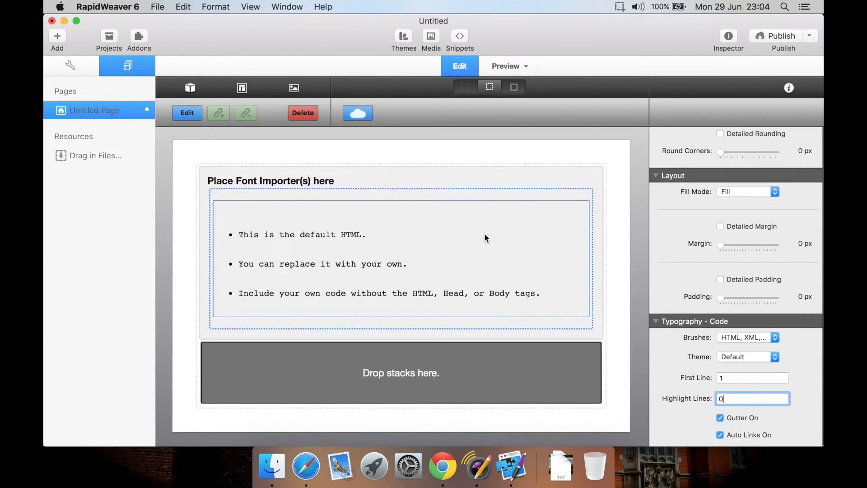
- Look at the editable HTML source inside the Code stack and leave it as it is
{"action": "left_click", "coordinate": [410, 237]}
{"action": "double_click", "coordinate": [410, 237]}
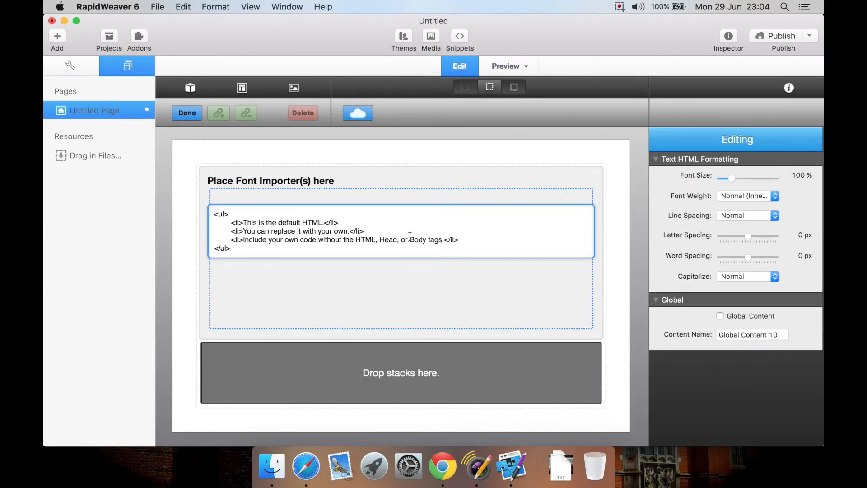
{"action": "left_click", "coordinate": [180, 269]}
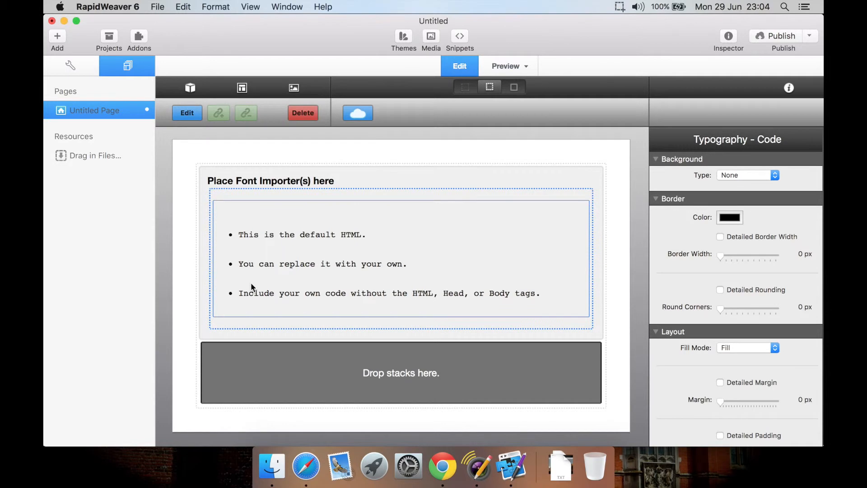
- Delete the Code stack and place a Typography Buttons stack in the Font Importer area instead
{"action": "key", "text": "Delete"}
{"action": "left_click", "coordinate": [190, 87]}
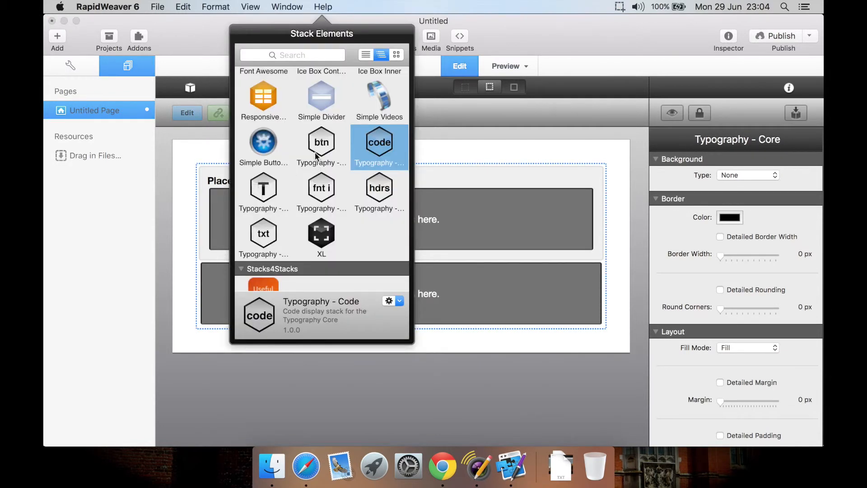
{"action": "left_click_drag", "start_coordinate": [321, 151], "coordinate": [465, 221]}
{"action": "left_click", "coordinate": [502, 172]}
{"action": "left_click", "coordinate": [501, 172]}
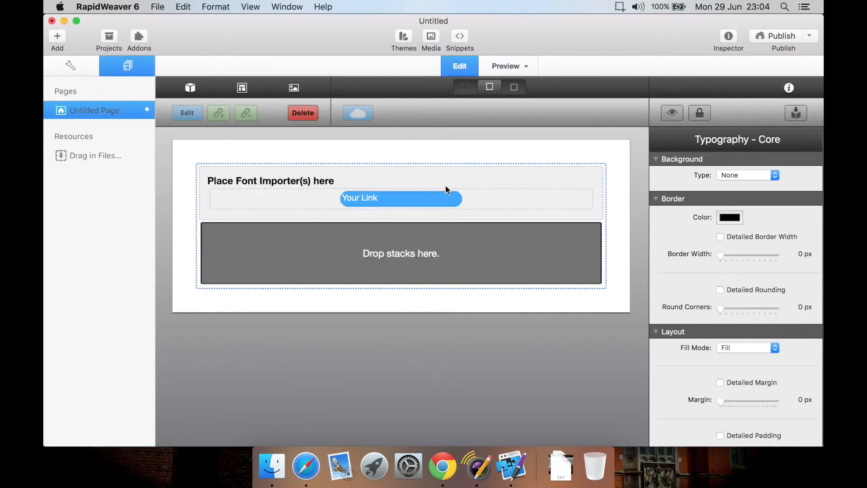
- Select the new button stack and look at its Alignment options
{"action": "left_click", "coordinate": [484, 199]}
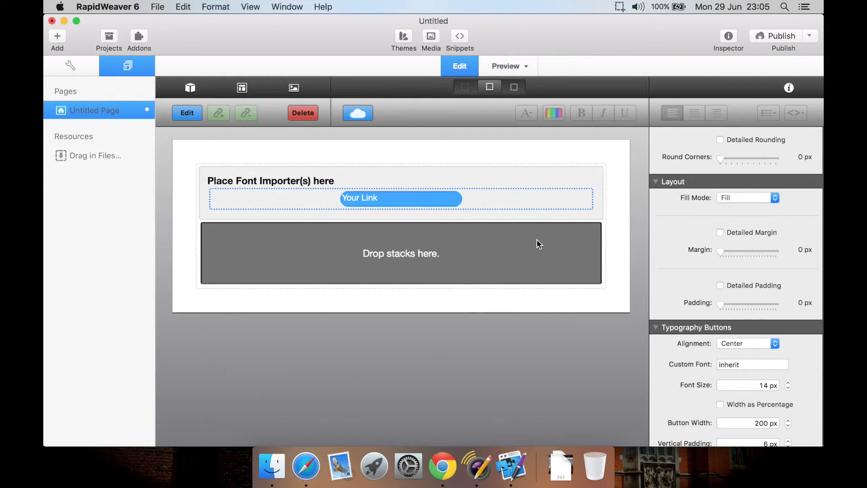
{"action": "scroll", "coordinate": [656, 315], "scroll_direction": "down", "scroll_amount": 4}
{"action": "left_click", "coordinate": [748, 272]}
{"action": "left_click", "coordinate": [672, 281]}
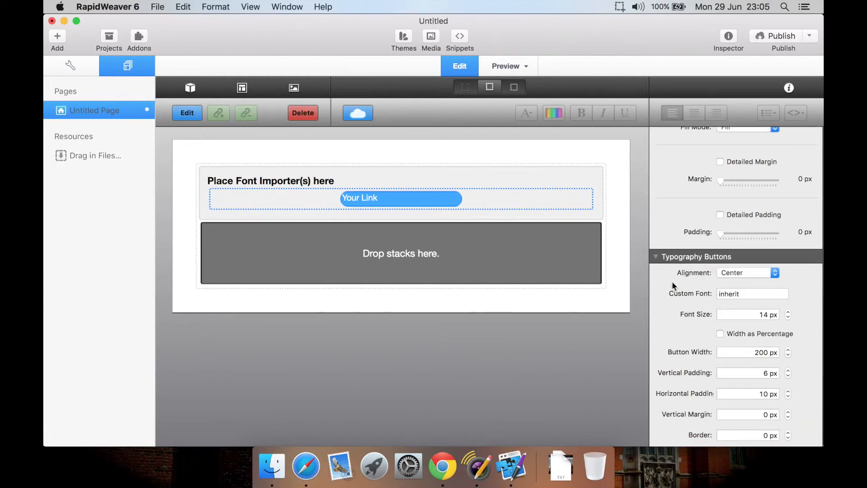
{"action": "scroll", "coordinate": [672, 281], "scroll_direction": "down", "scroll_amount": 3}
- Set the button's font size to 15 px and its width as a percentage to 22.22 %
{"action": "left_click", "coordinate": [744, 248]}
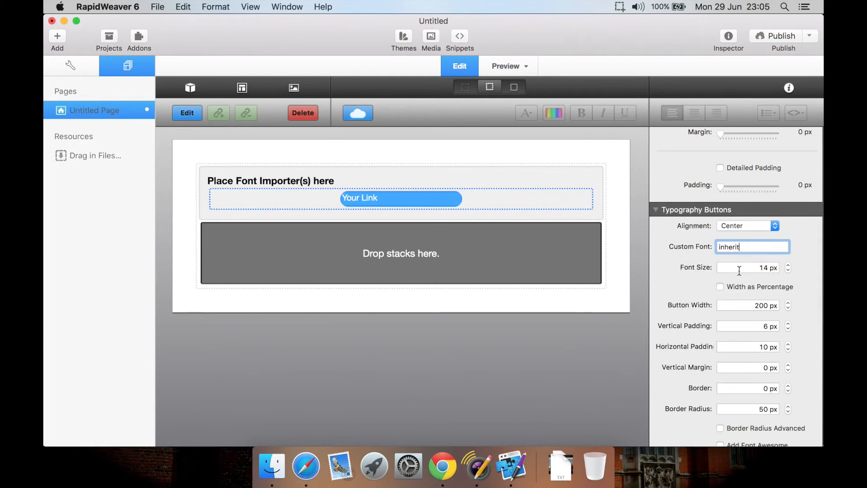
{"action": "left_click", "coordinate": [788, 265]}
{"action": "scroll", "coordinate": [705, 284], "scroll_direction": "down", "scroll_amount": 2}
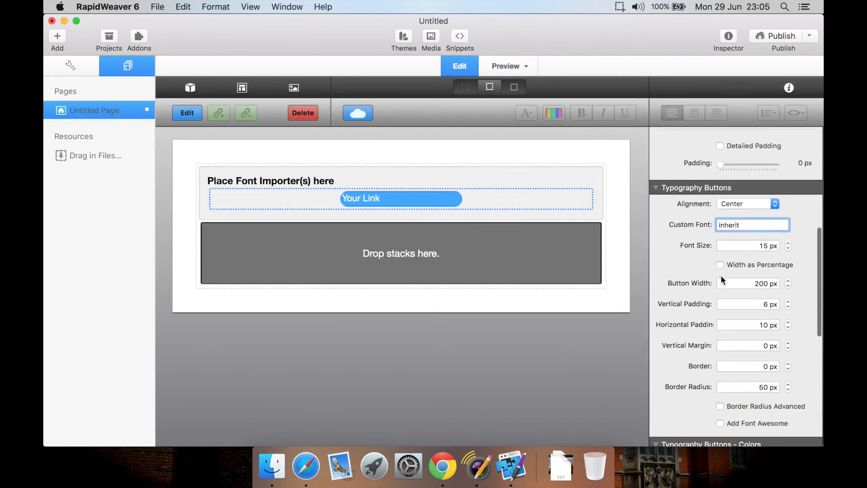
{"action": "left_click", "coordinate": [727, 266]}
{"action": "left_click_drag", "start_coordinate": [775, 267], "coordinate": [734, 264]}
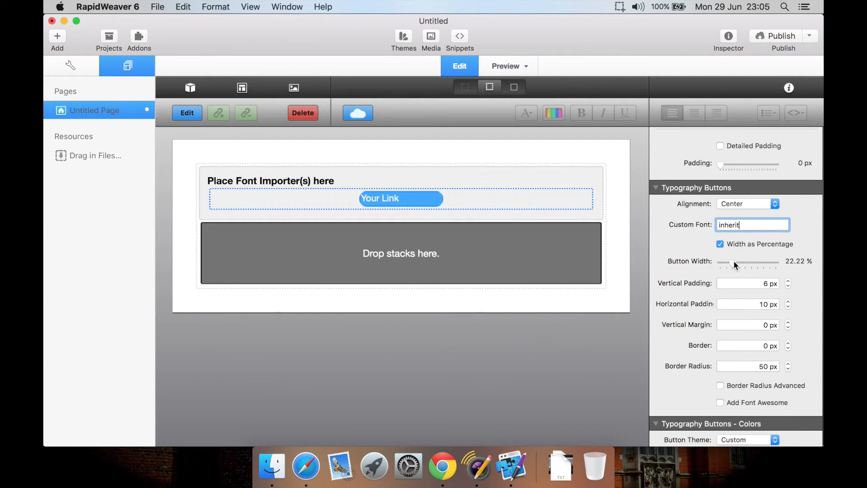
- Try the Add Font Awesome option on the button and turn it back off
{"action": "scroll", "coordinate": [687, 289], "scroll_direction": "down", "scroll_amount": 3}
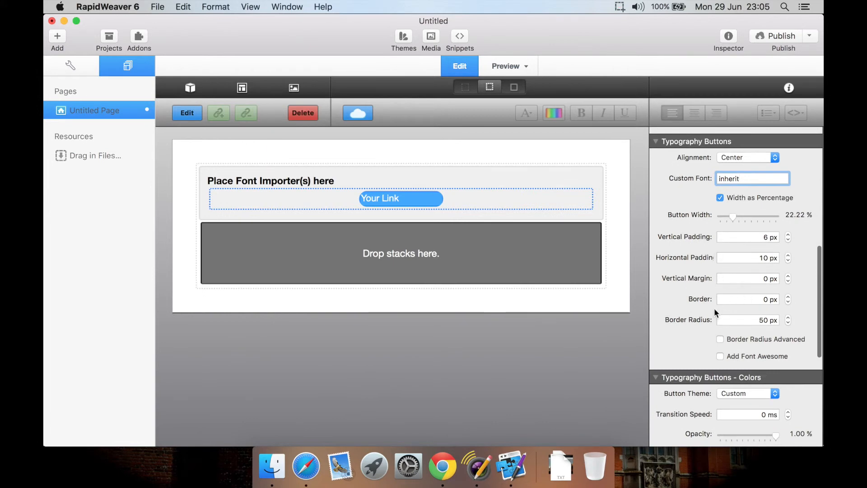
{"action": "scroll", "coordinate": [698, 336], "scroll_direction": "down", "scroll_amount": 2}
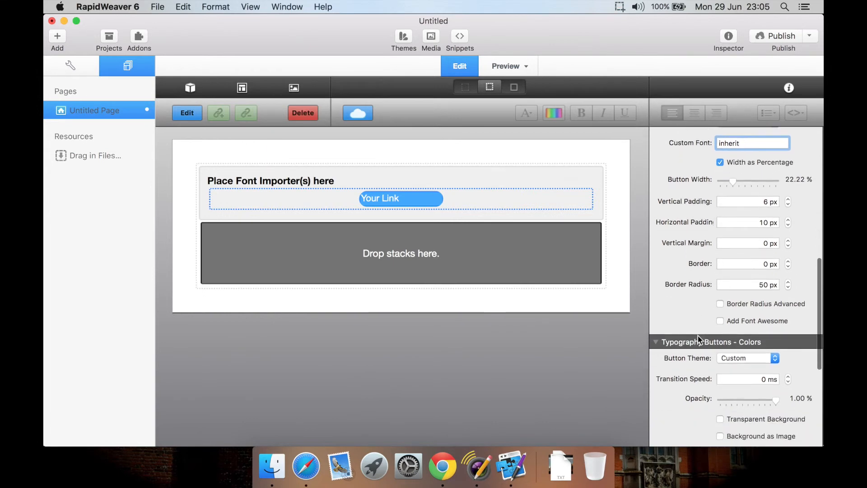
{"action": "left_click", "coordinate": [721, 321]}
{"action": "left_click", "coordinate": [722, 321]}
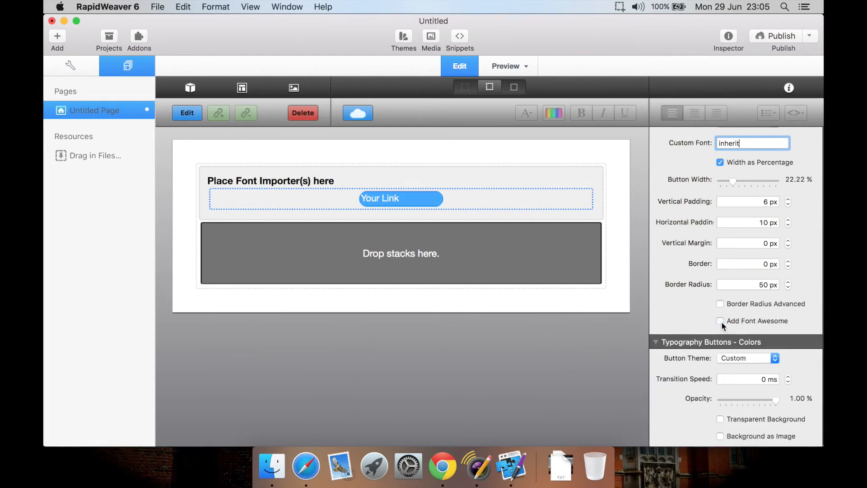
- Try the Squishy and Ribbon themes on the button
{"action": "scroll", "coordinate": [673, 356], "scroll_direction": "down", "scroll_amount": 6}
{"action": "left_click", "coordinate": [767, 237]}
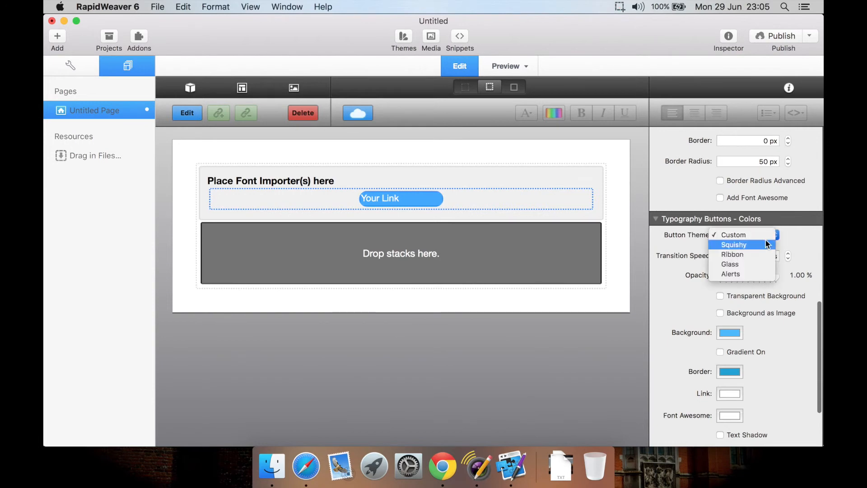
{"action": "left_click", "coordinate": [767, 240]}
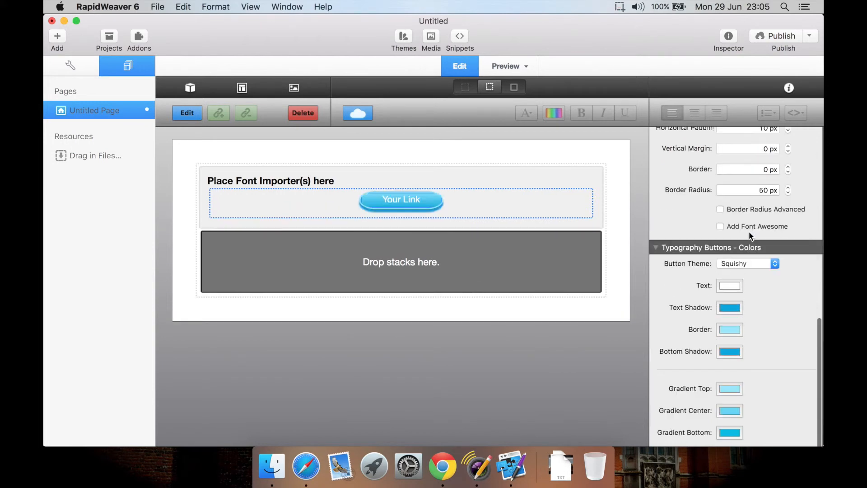
{"action": "left_click", "coordinate": [746, 268]}
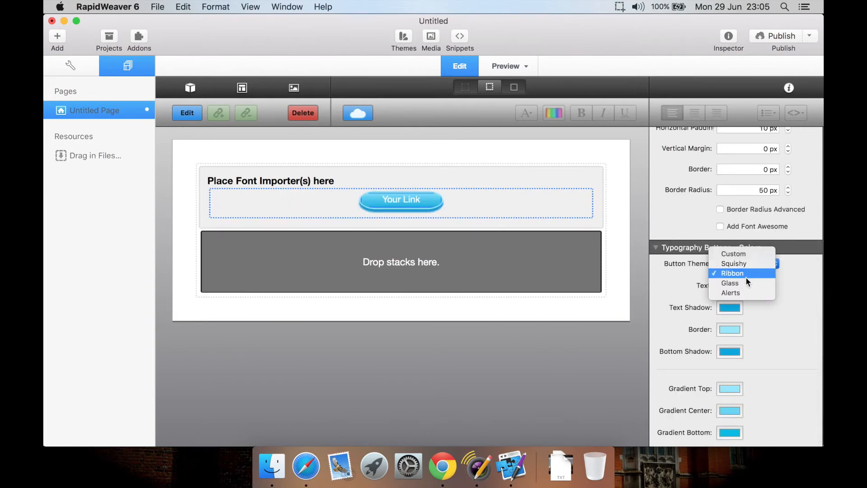
{"action": "left_click", "coordinate": [747, 276]}
- Try the Glass and Alerts themes on the button, and set the theme back to Custom
{"action": "left_click", "coordinate": [742, 264]}
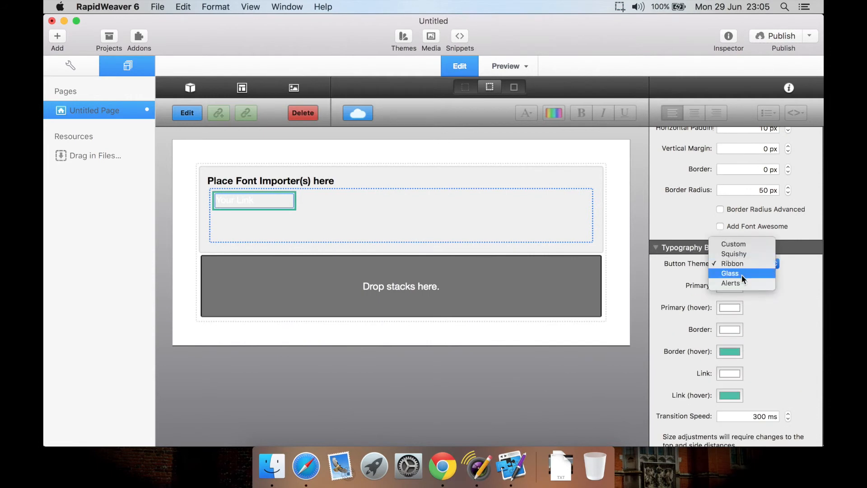
{"action": "left_click", "coordinate": [742, 273]}
{"action": "left_click", "coordinate": [770, 267]}
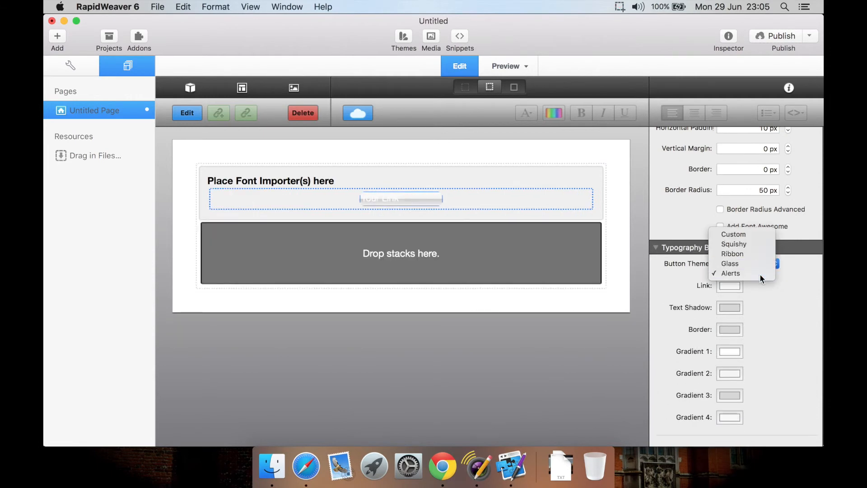
{"action": "left_click", "coordinate": [763, 274]}
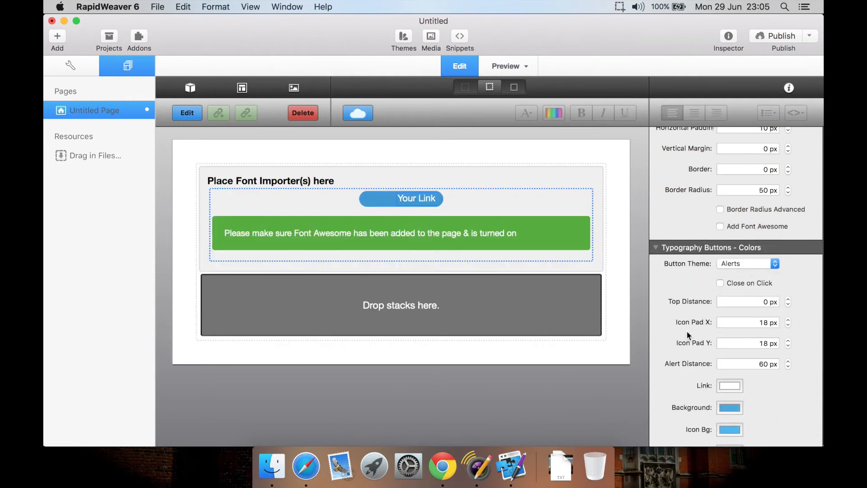
{"action": "scroll", "coordinate": [665, 339], "scroll_direction": "down", "scroll_amount": 3}
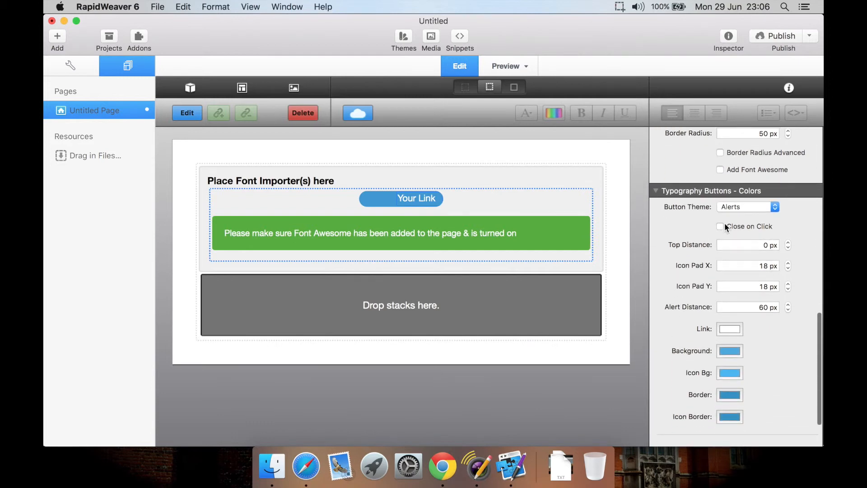
{"action": "left_click", "coordinate": [741, 207]}
{"action": "left_click", "coordinate": [737, 167]}
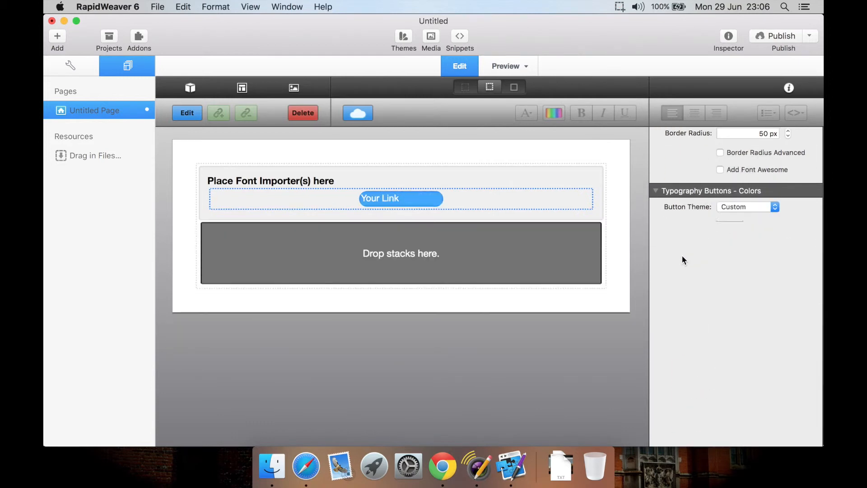
- Try the Transparent Background and Background as Image options on the button, and turn both back off
{"action": "scroll", "coordinate": [681, 255], "scroll_direction": "down", "scroll_amount": 2}
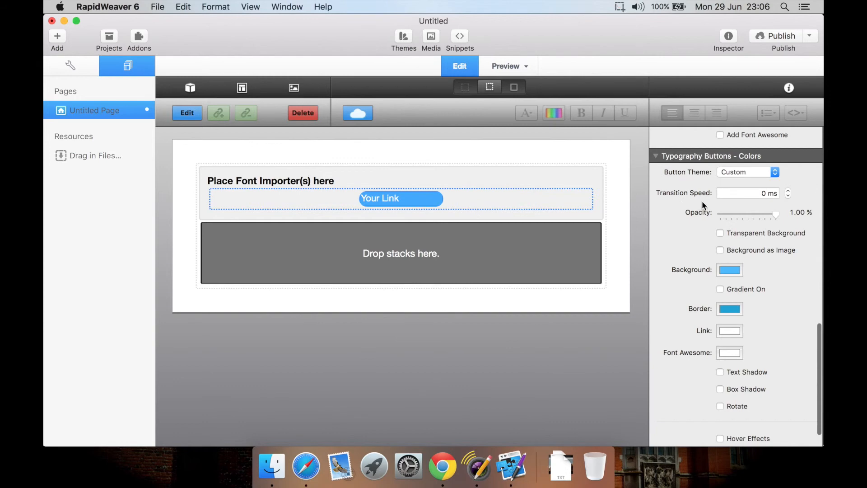
{"action": "left_click", "coordinate": [735, 234]}
{"action": "left_click", "coordinate": [735, 234]}
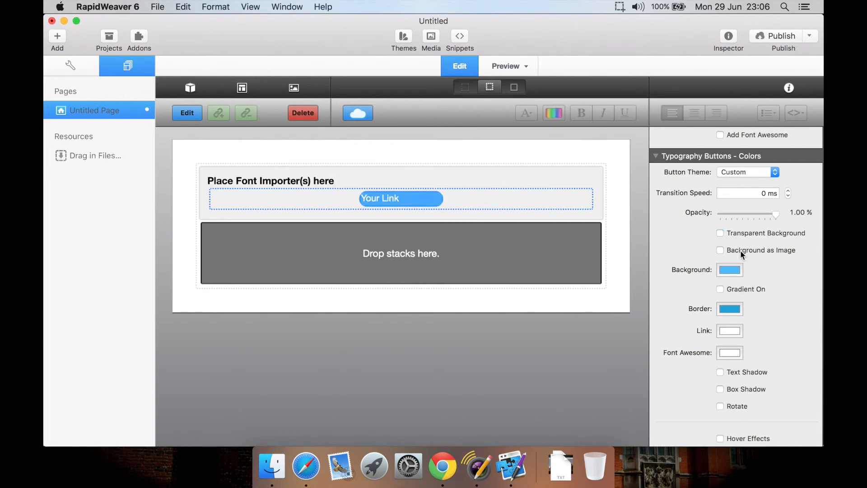
{"action": "left_click", "coordinate": [741, 250]}
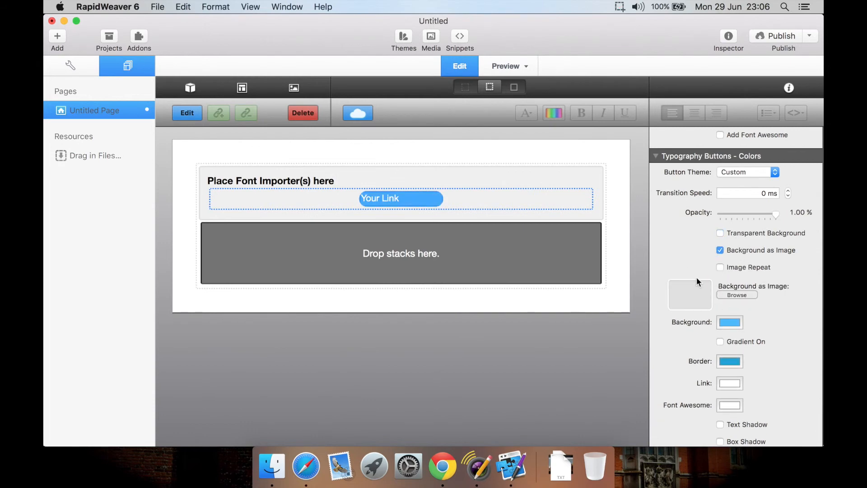
{"action": "left_click", "coordinate": [720, 250]}
- Turn on Text Shadow and Box Shadow for the button
{"action": "scroll", "coordinate": [657, 286], "scroll_direction": "down", "scroll_amount": 2}
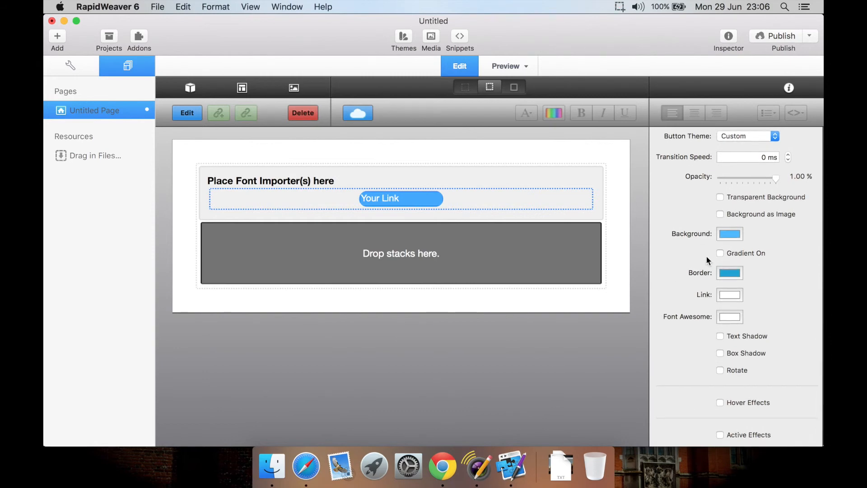
{"action": "left_click", "coordinate": [725, 337]}
{"action": "scroll", "coordinate": [682, 375], "scroll_direction": "down", "scroll_amount": 4}
{"action": "scroll", "coordinate": [681, 375], "scroll_direction": "down", "scroll_amount": 1}
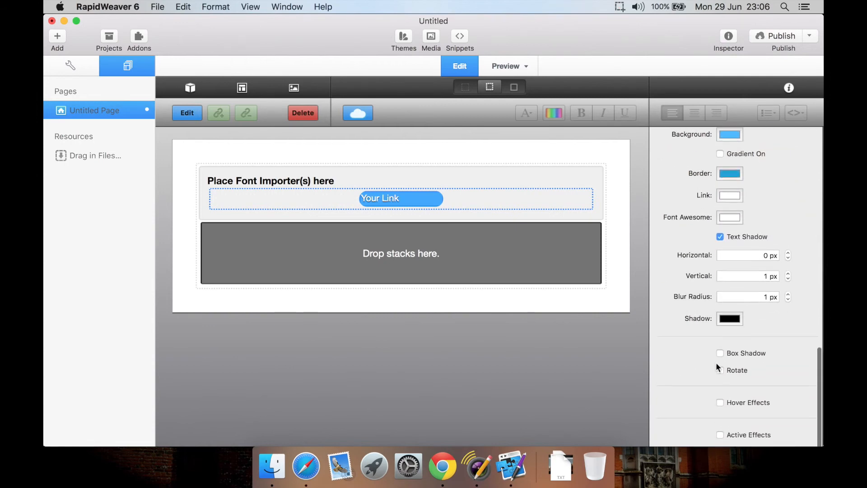
{"action": "left_click", "coordinate": [730, 354]}
{"action": "scroll", "coordinate": [688, 363], "scroll_direction": "down", "scroll_amount": 5}
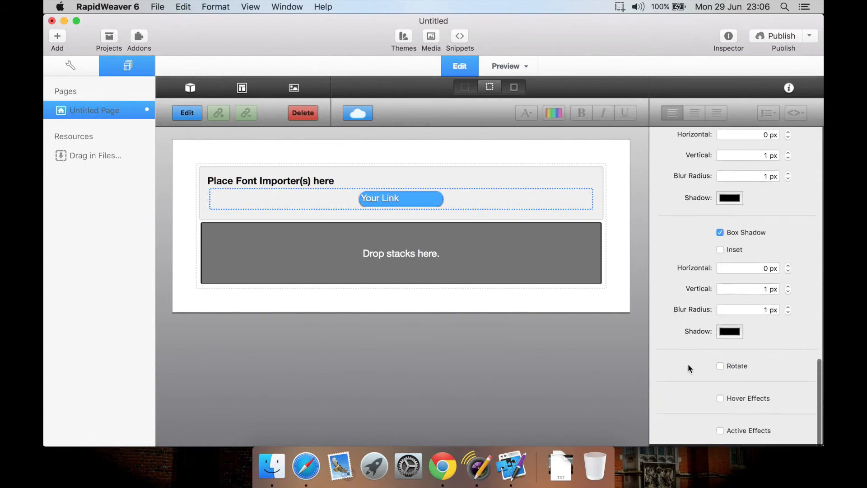
- Turn on Hover Effects for the button and look through the hover options
{"action": "left_click", "coordinate": [718, 403]}
{"action": "scroll", "coordinate": [693, 403], "scroll_direction": "down", "scroll_amount": 9}
{"action": "scroll", "coordinate": [693, 403], "scroll_direction": "down", "scroll_amount": 3}
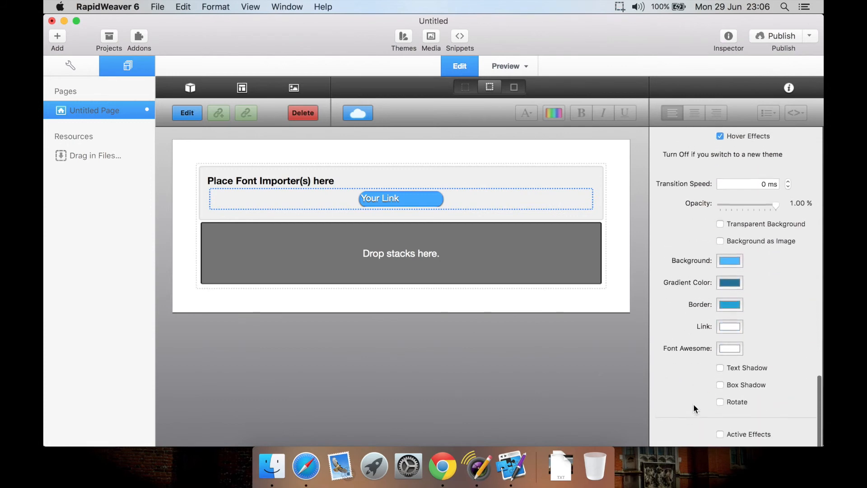